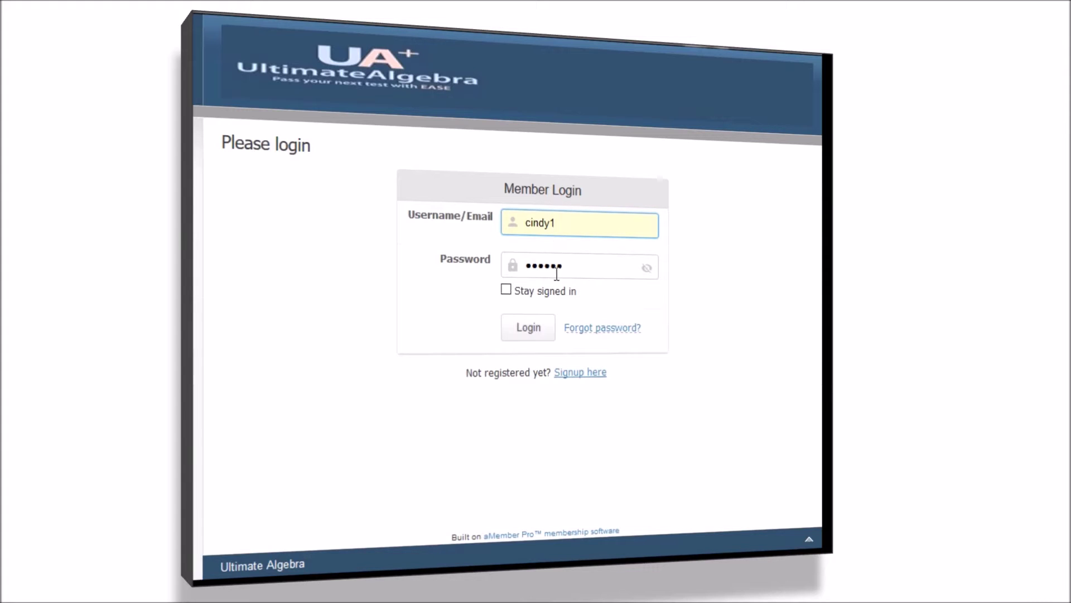
# Sign in on the Member Login form and load the membership dashboard
pyautogui.click(533, 331)
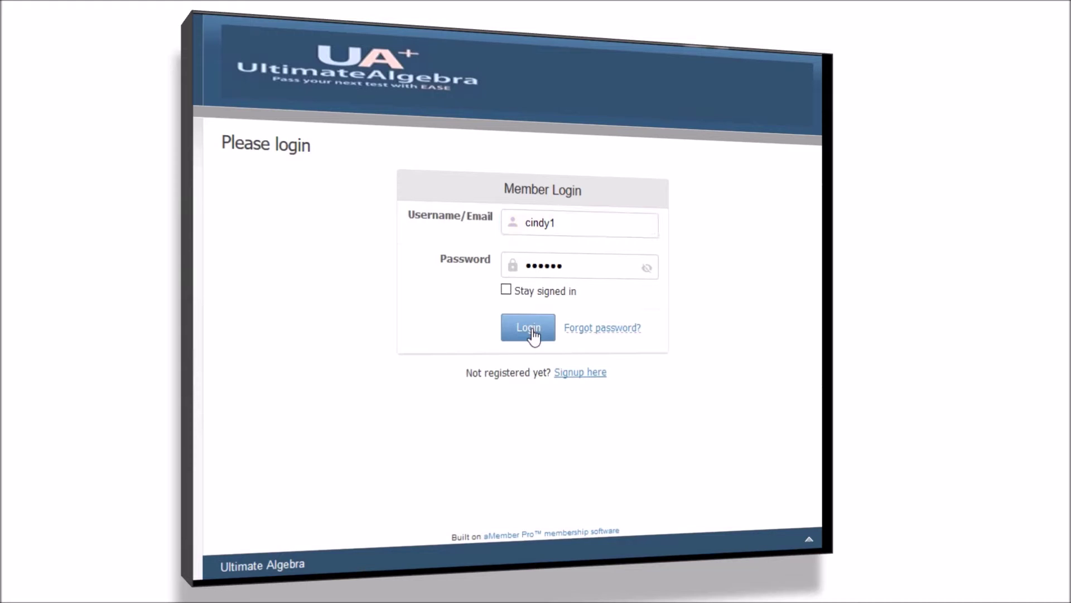
pyautogui.click(532, 331)
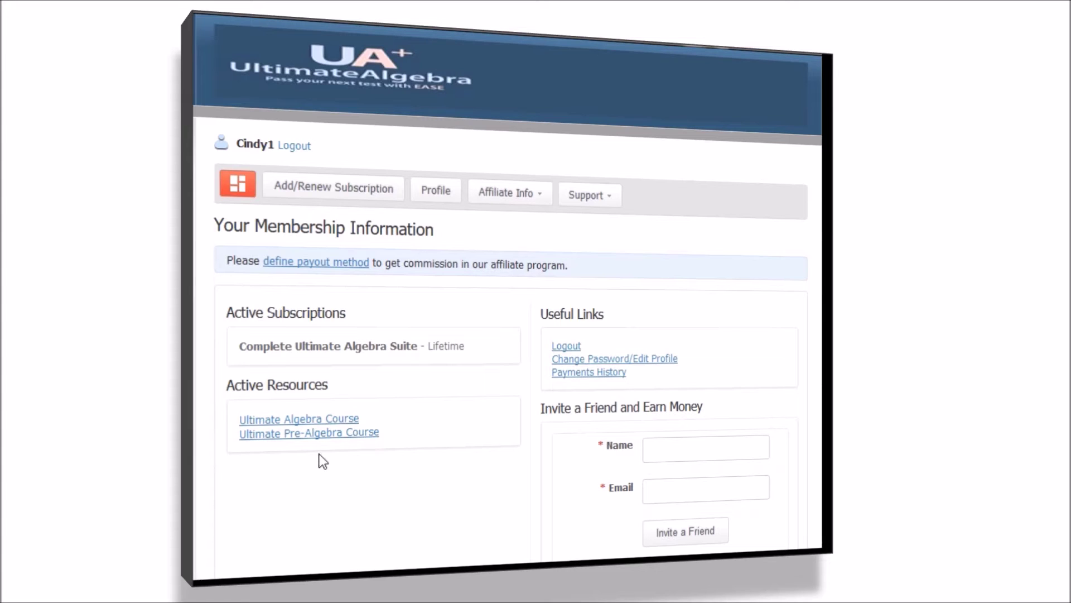
# Launch the Ultimate Algebra Course link under Active Resources
pyautogui.click(318, 425)
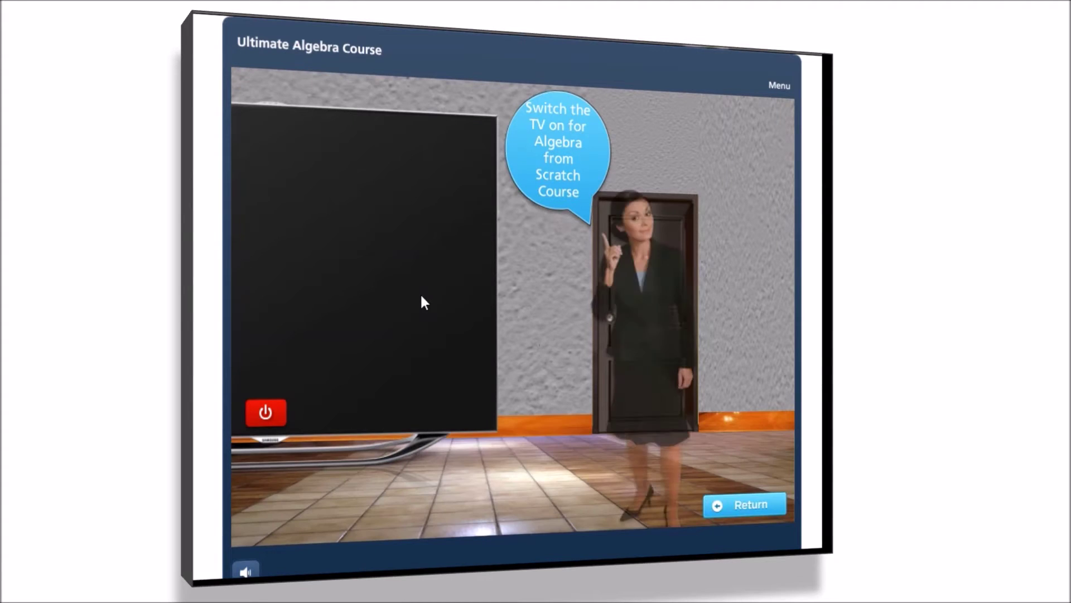
# Turn on the course TV and start topic 4, Exponents, Radicals and Equations
pyautogui.click(266, 414)
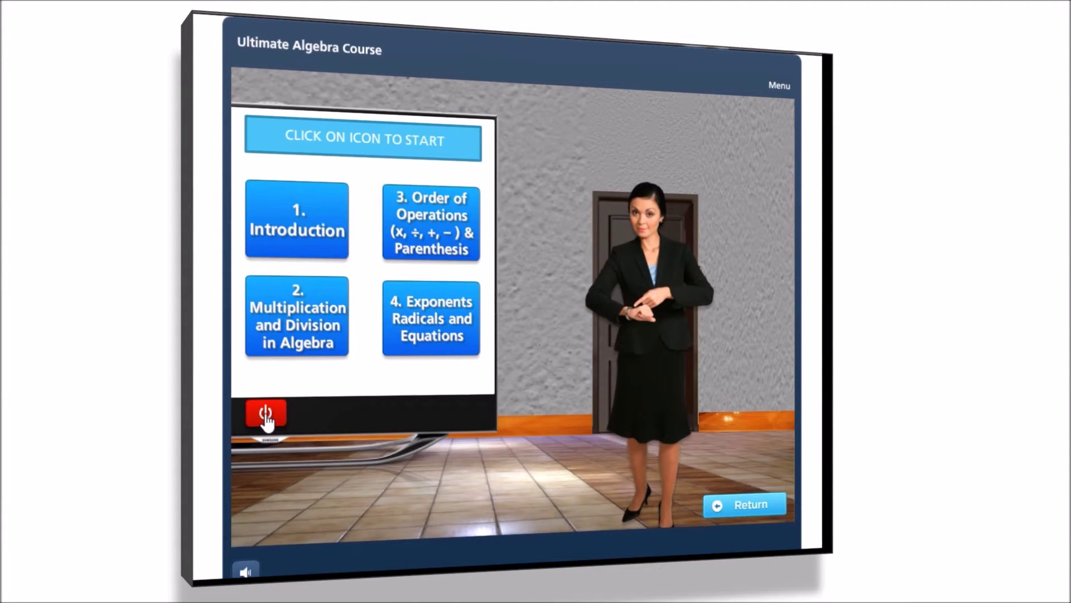
pyautogui.click(413, 304)
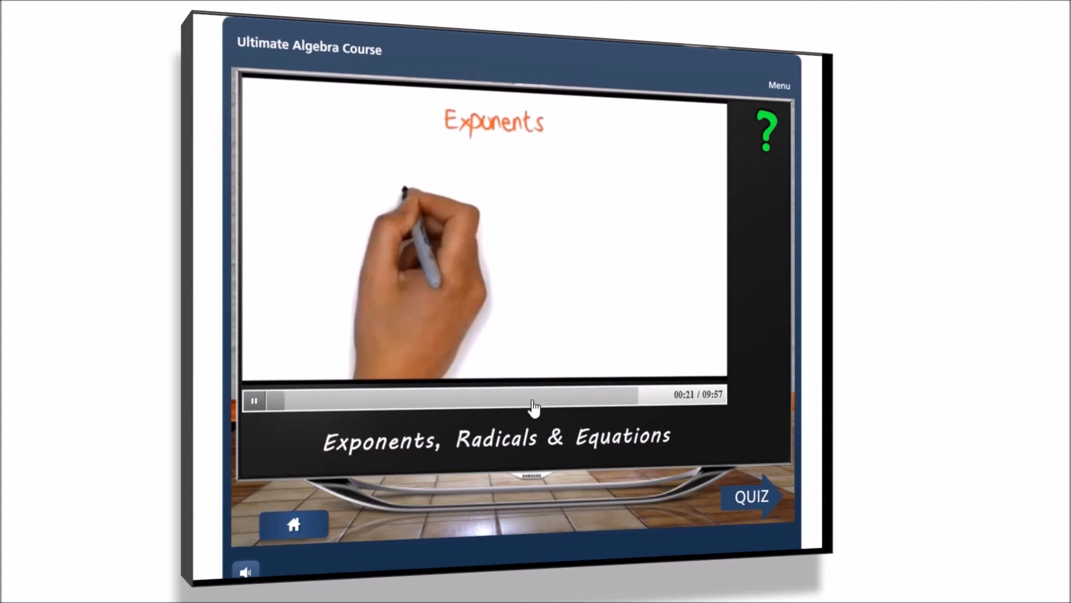
# Pause the exponents video and return to the hallway door scene
pyautogui.click(294, 527)
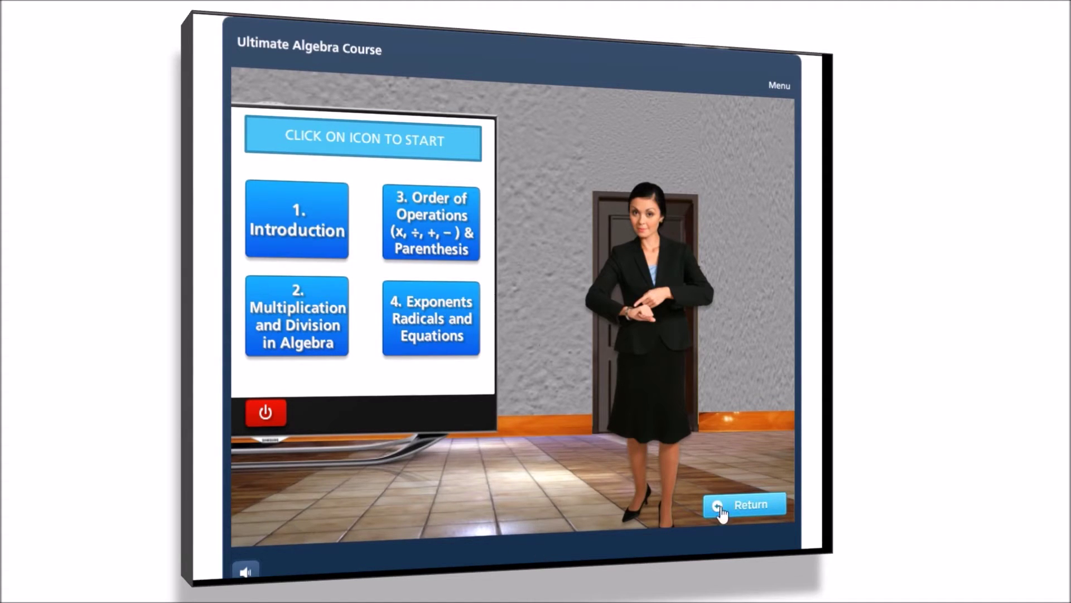
pyautogui.click(750, 506)
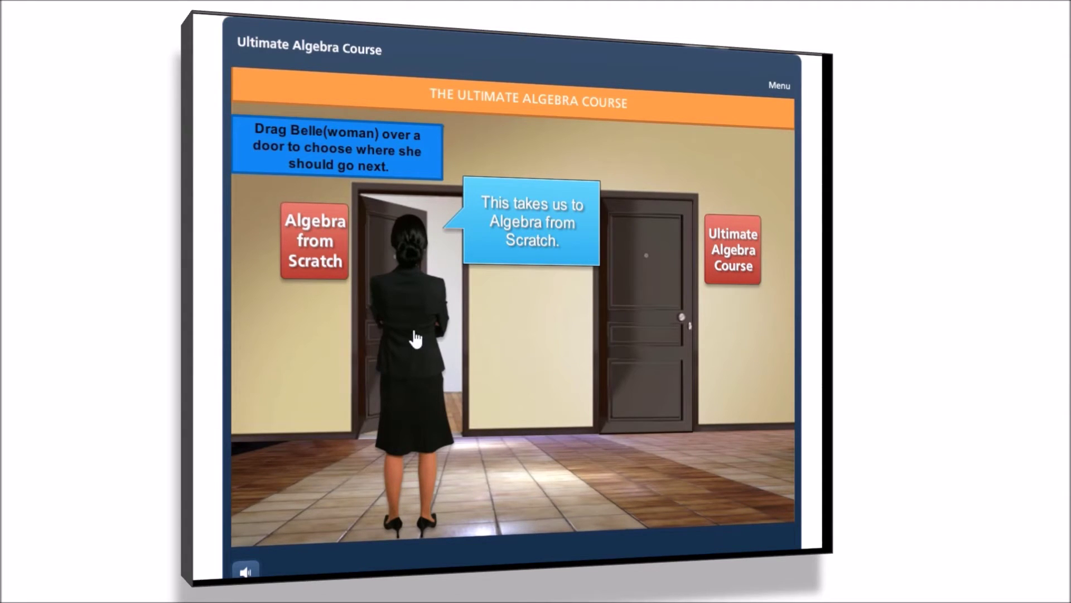
# Move Belle to the Ultimate Algebra Course door and start Lesson 5 from the TV
pyautogui.moveTo(414, 337); pyautogui.dragTo(663, 317)
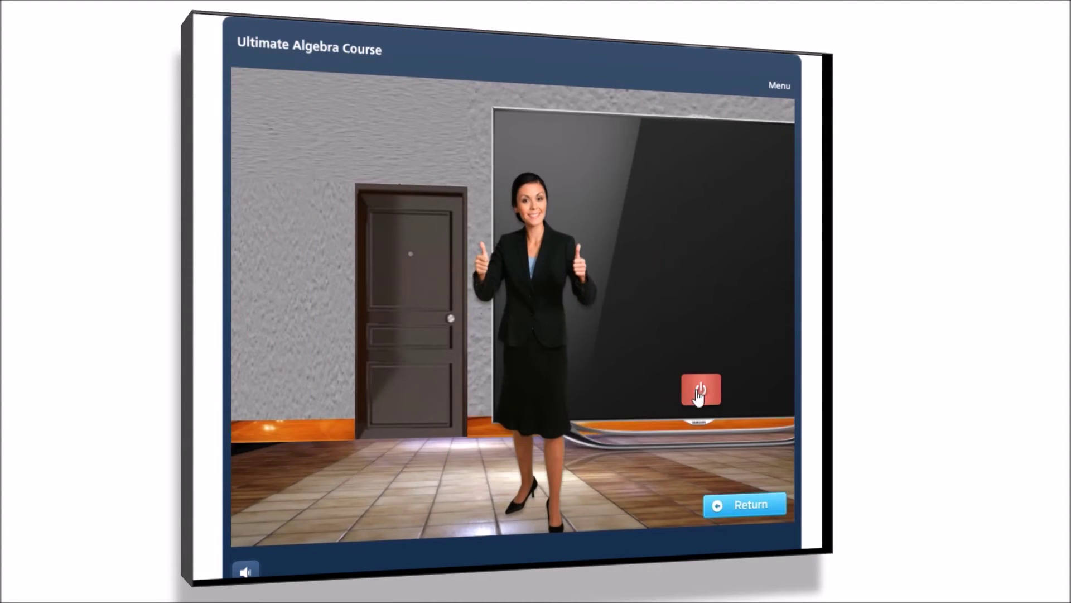
pyautogui.click(698, 394)
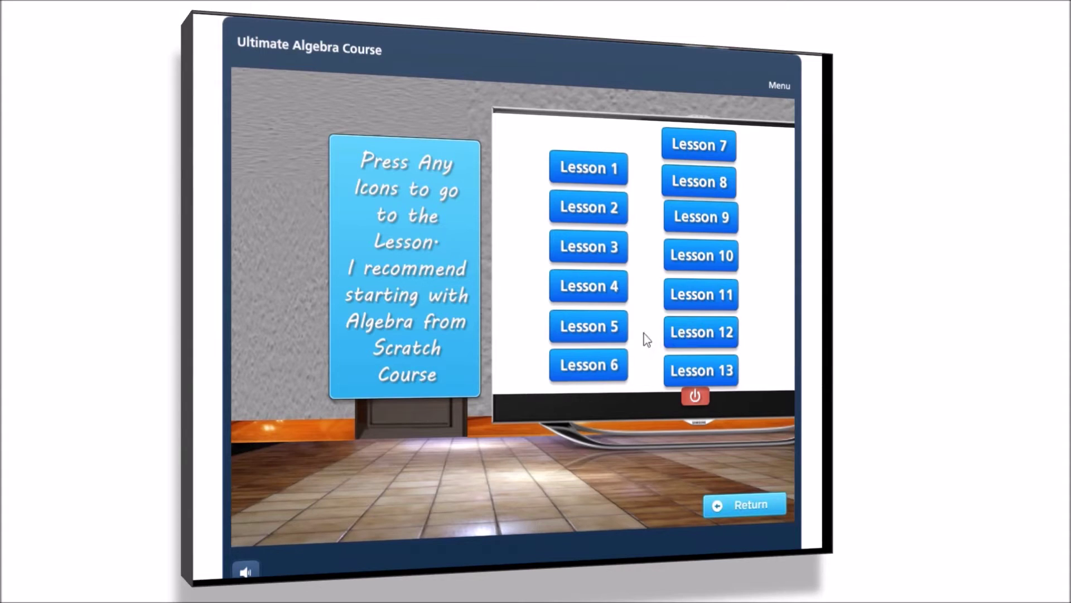
pyautogui.click(608, 326)
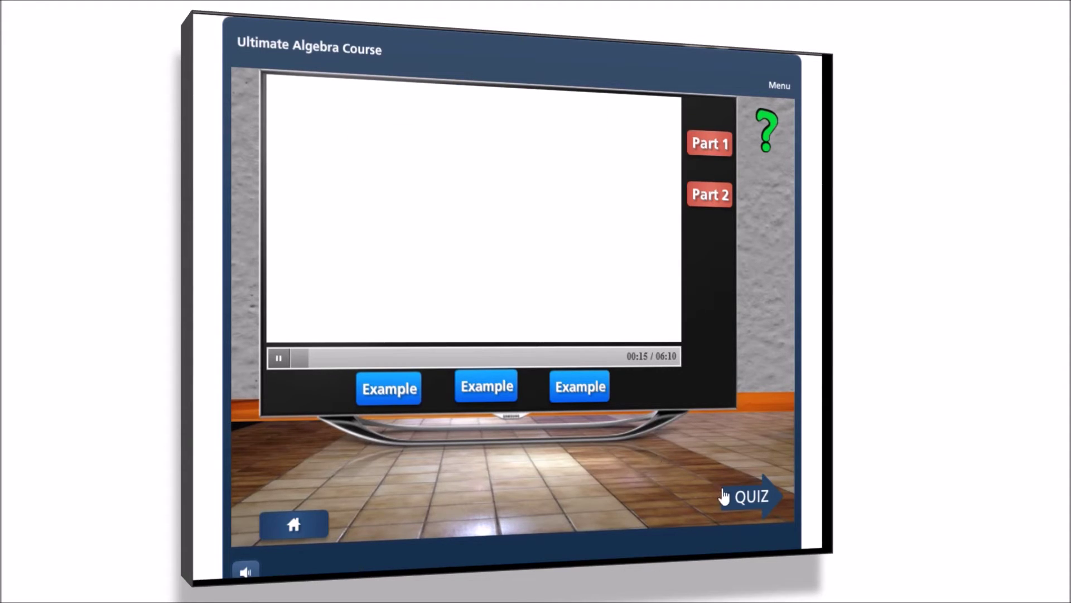
# Start the Exponents in Algebra quiz, showing question 1 on a² × a³
pyautogui.click(741, 503)
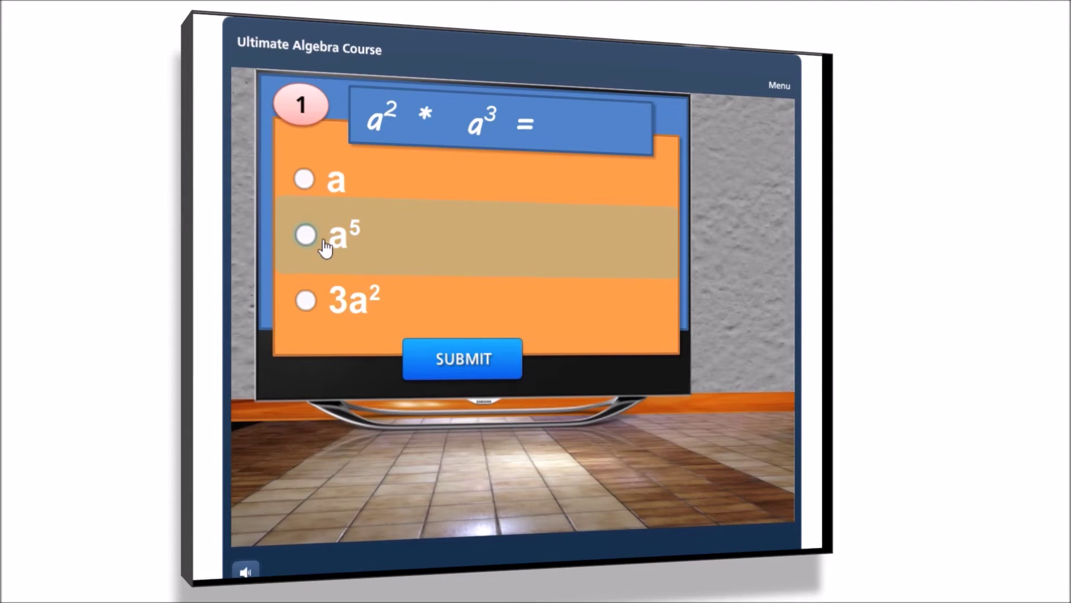
# Answer quiz questions 1–3 with a⁵, 2 and 9a⁴b⁶
pyautogui.click(306, 235)
pyautogui.click(442, 359)
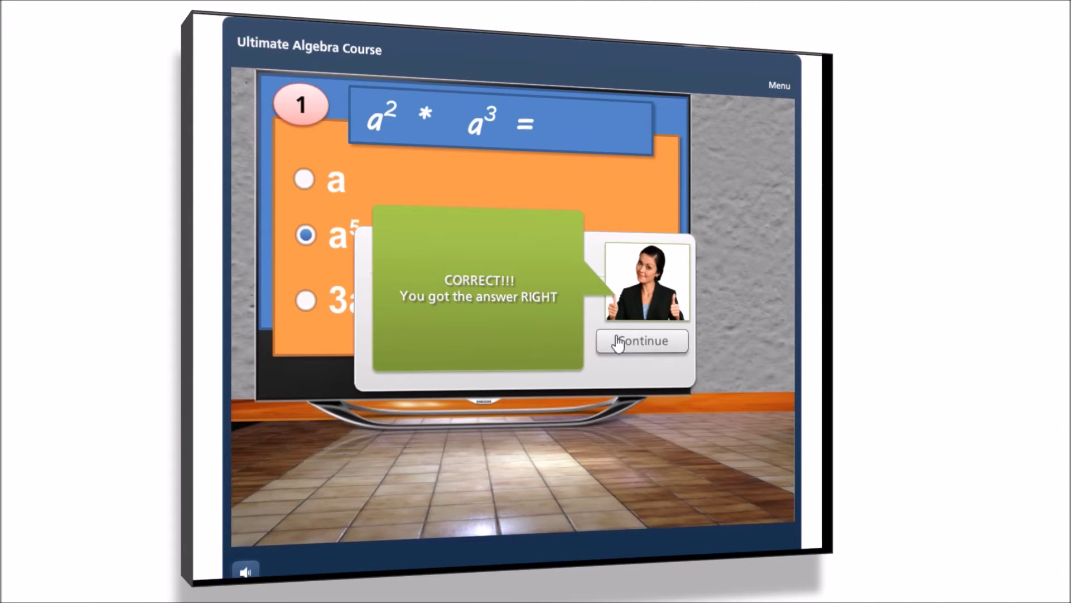
pyautogui.click(617, 340)
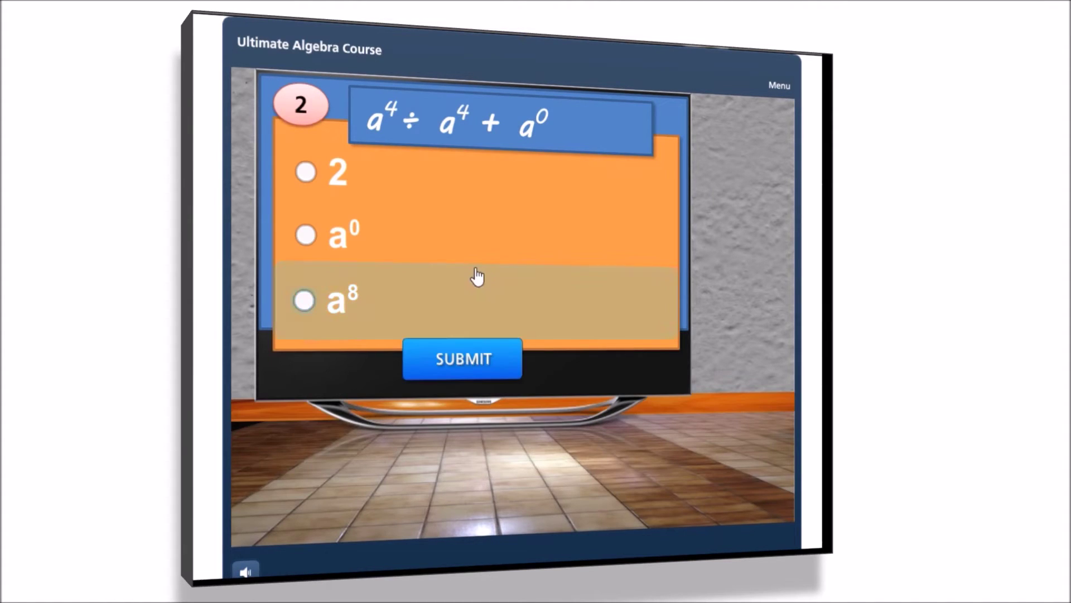
pyautogui.click(305, 172)
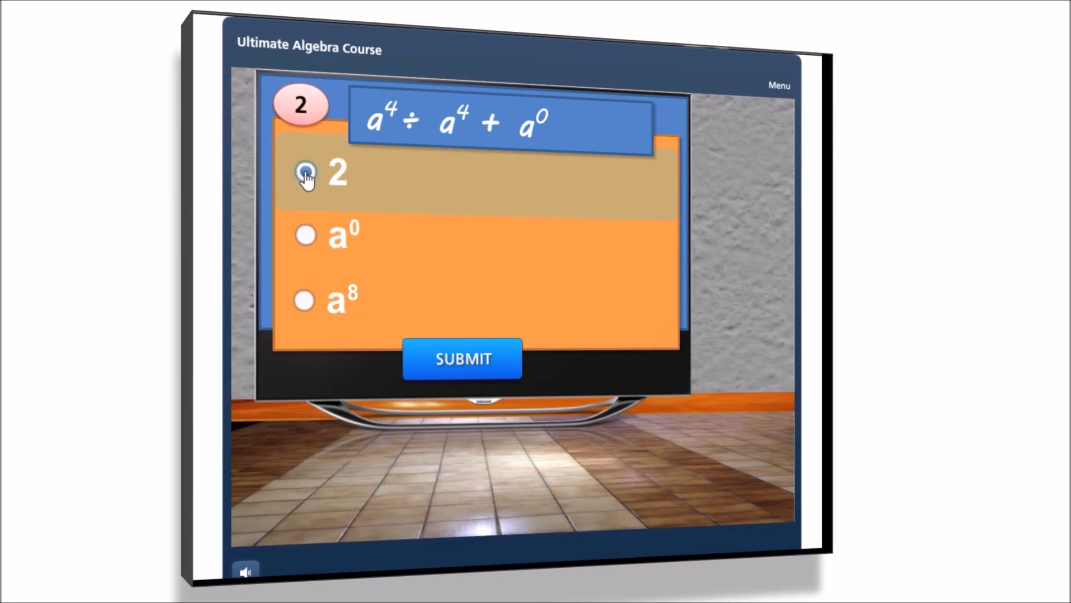
pyautogui.click(445, 369)
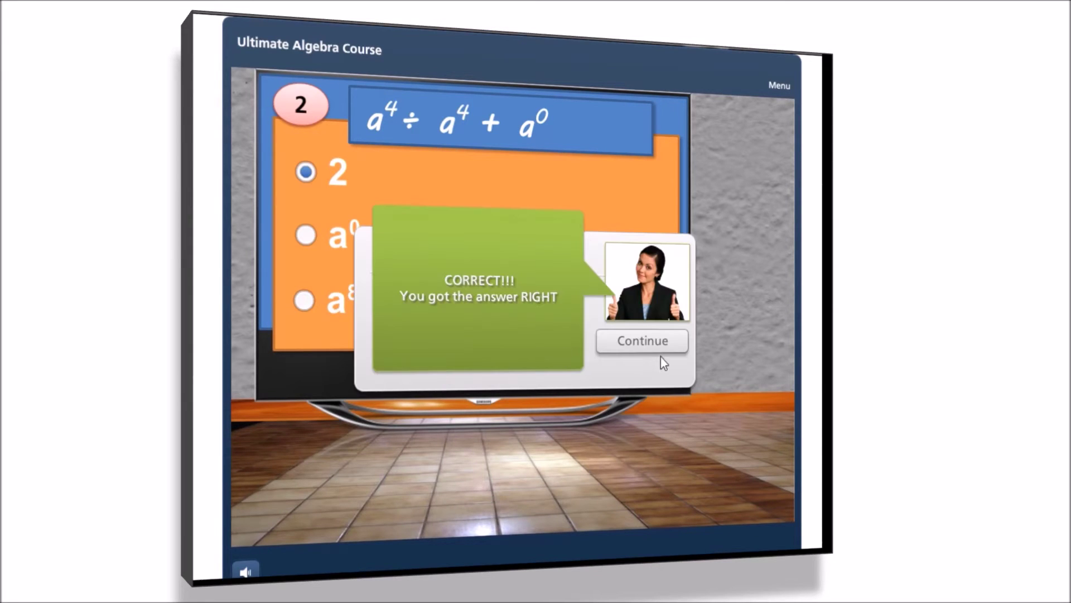
pyautogui.click(658, 353)
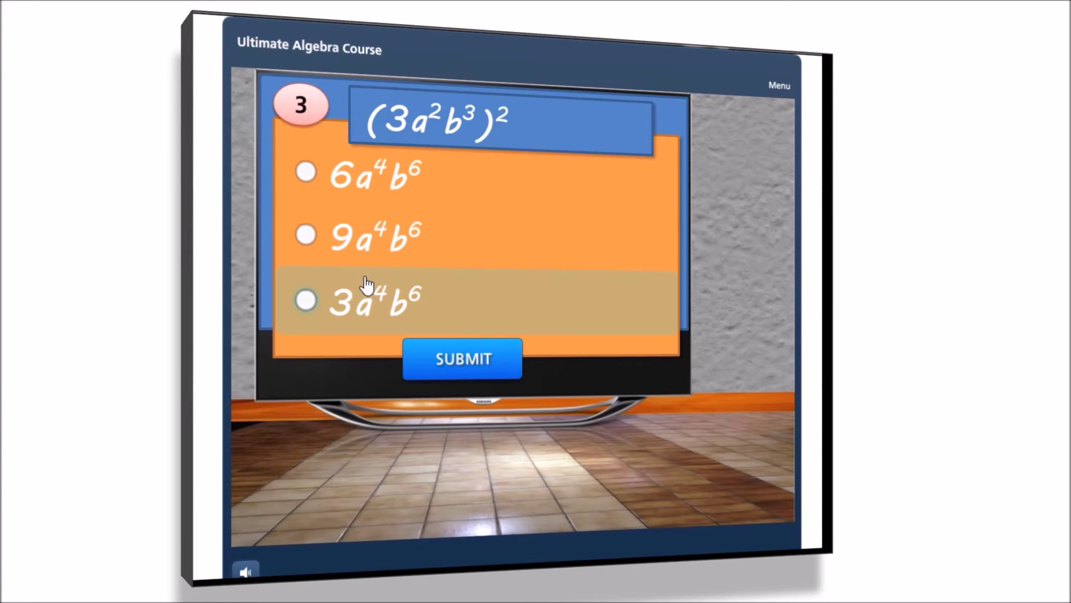
pyautogui.click(311, 245)
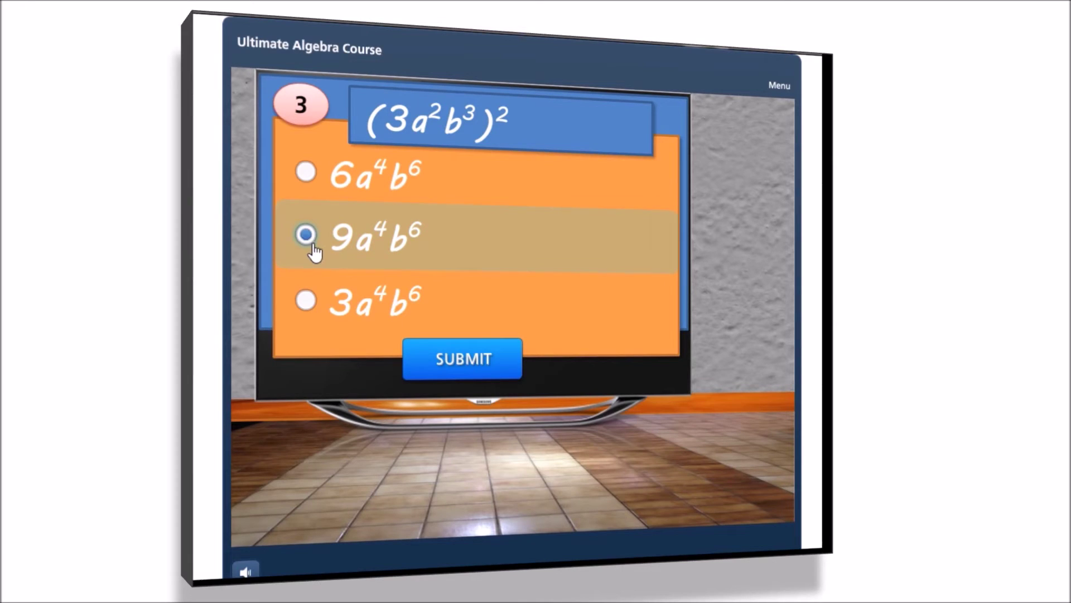
pyautogui.click(461, 370)
pyautogui.click(620, 346)
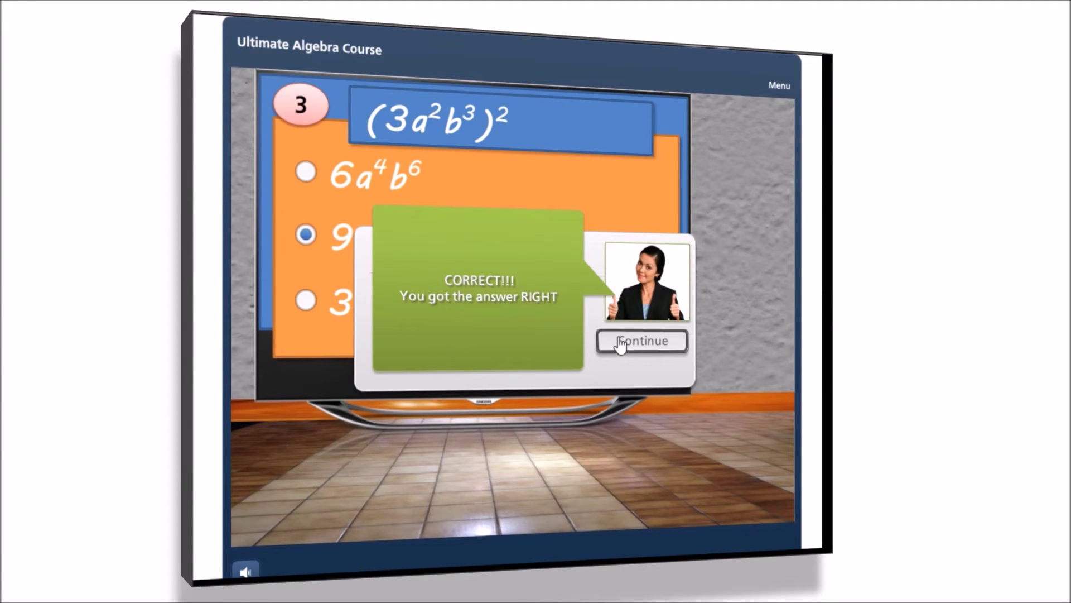
# Answer questions 4 and 5 with x² − 2xy + y², reaching the 80% results
pyautogui.click(619, 343)
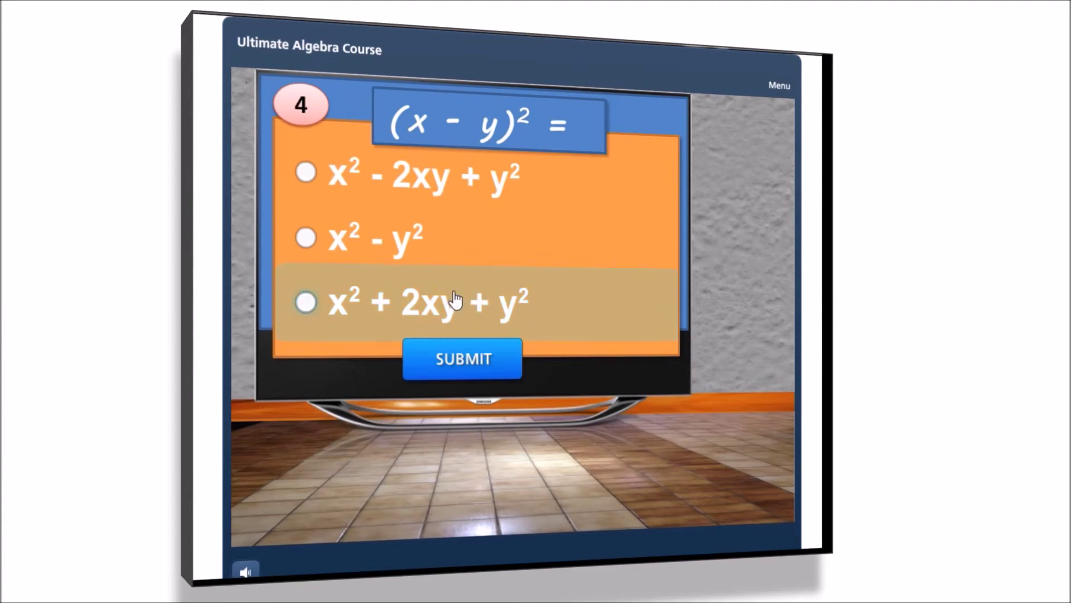
pyautogui.click(307, 173)
pyautogui.click(454, 362)
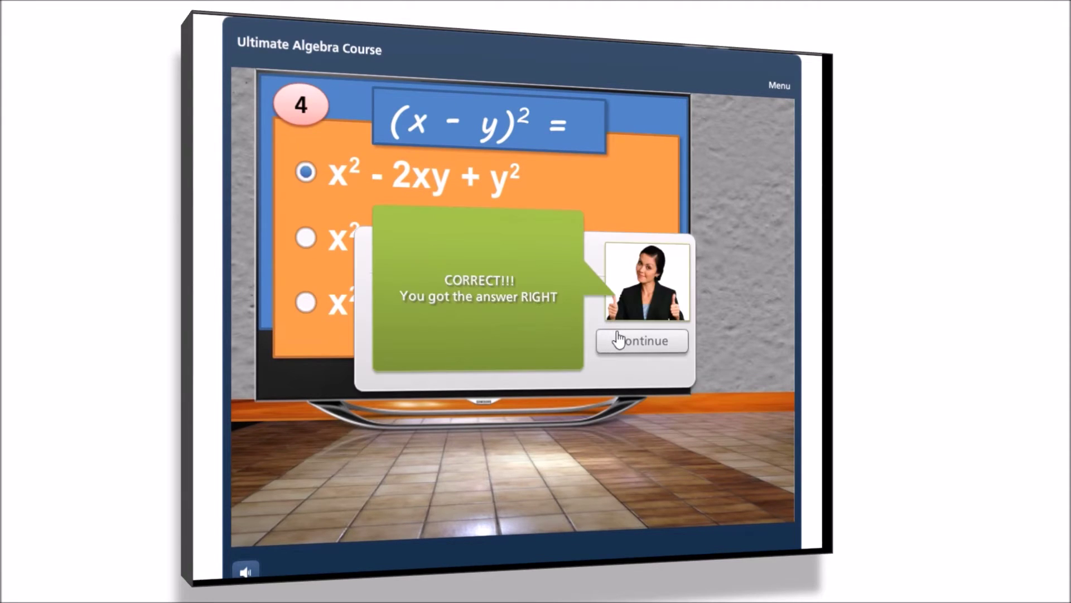
pyautogui.click(617, 339)
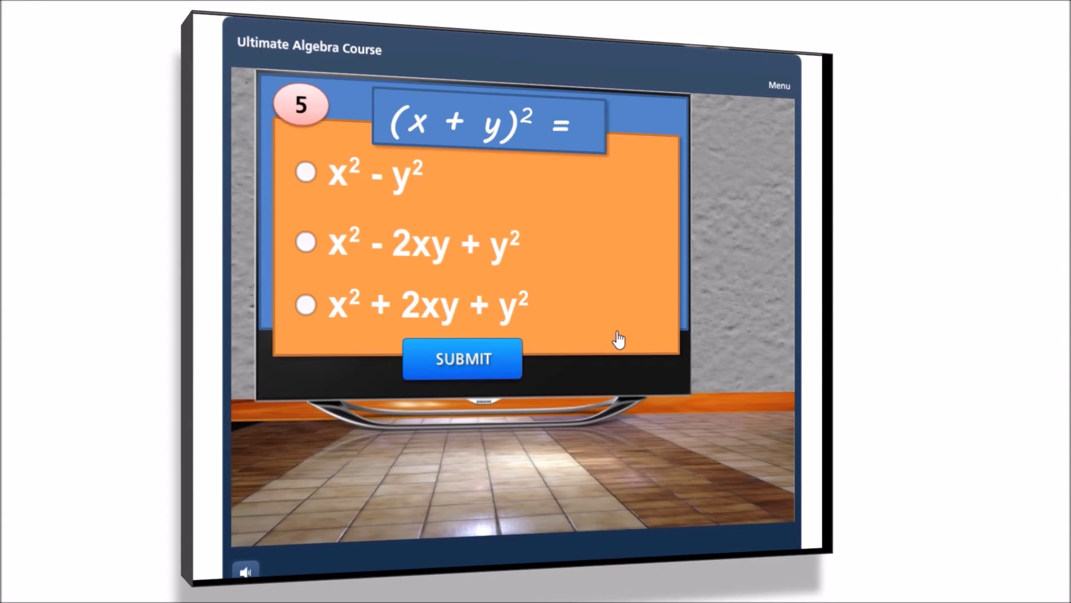
pyautogui.click(307, 243)
pyautogui.click(459, 360)
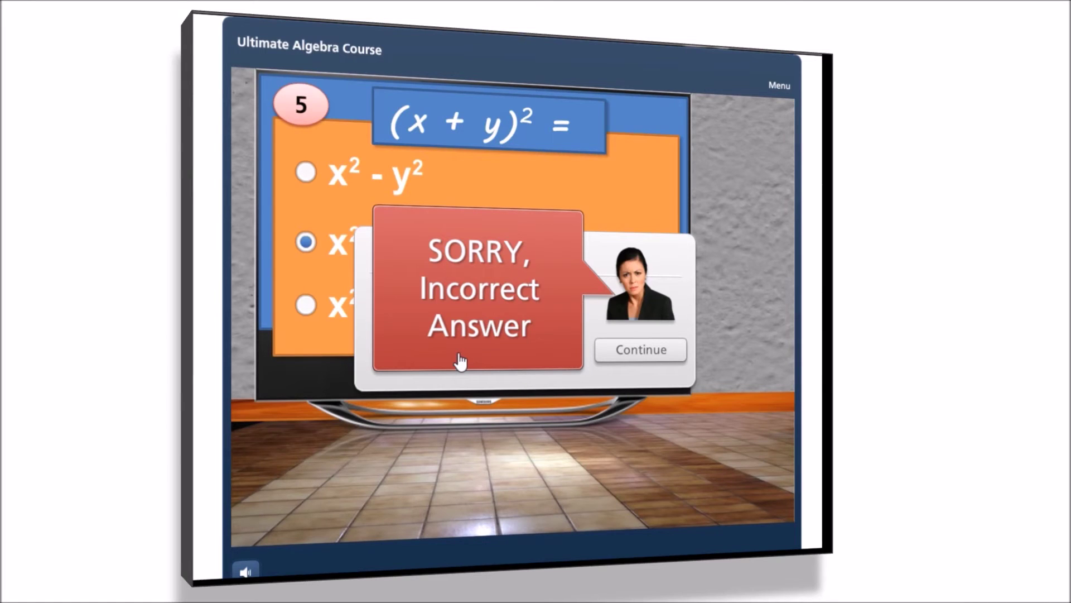
pyautogui.click(640, 359)
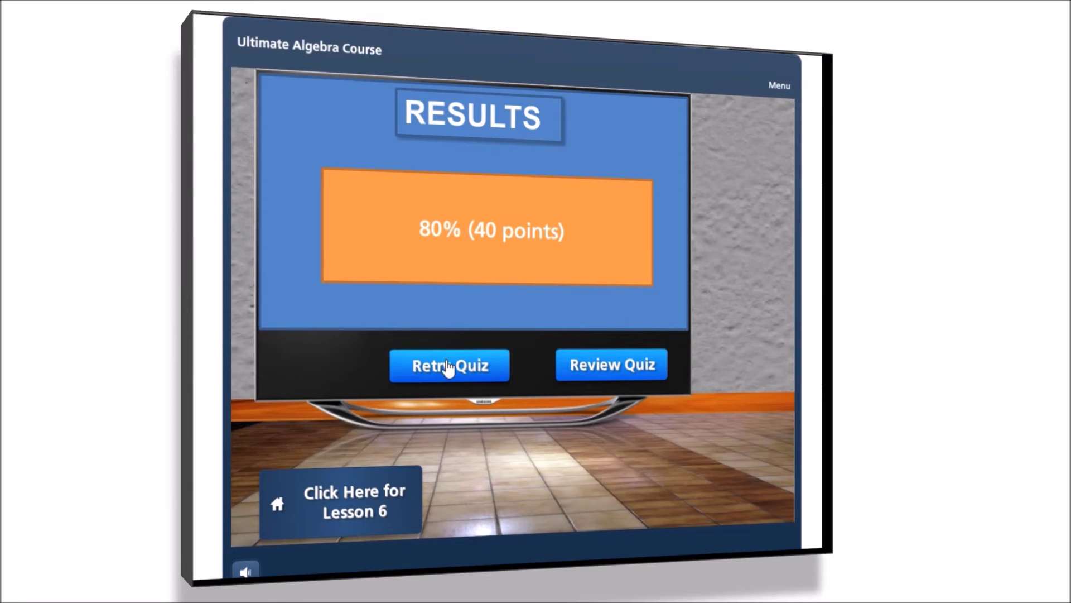
# Open quiz review, starting at question 1 answered a⁵ and marked correct
pyautogui.click(582, 363)
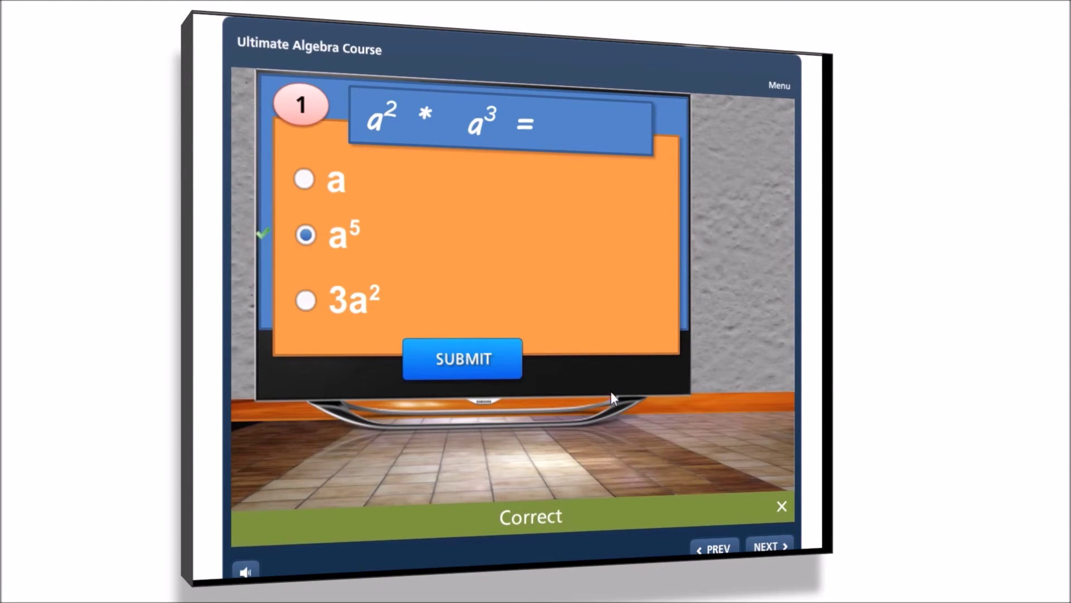
pyautogui.click(766, 545)
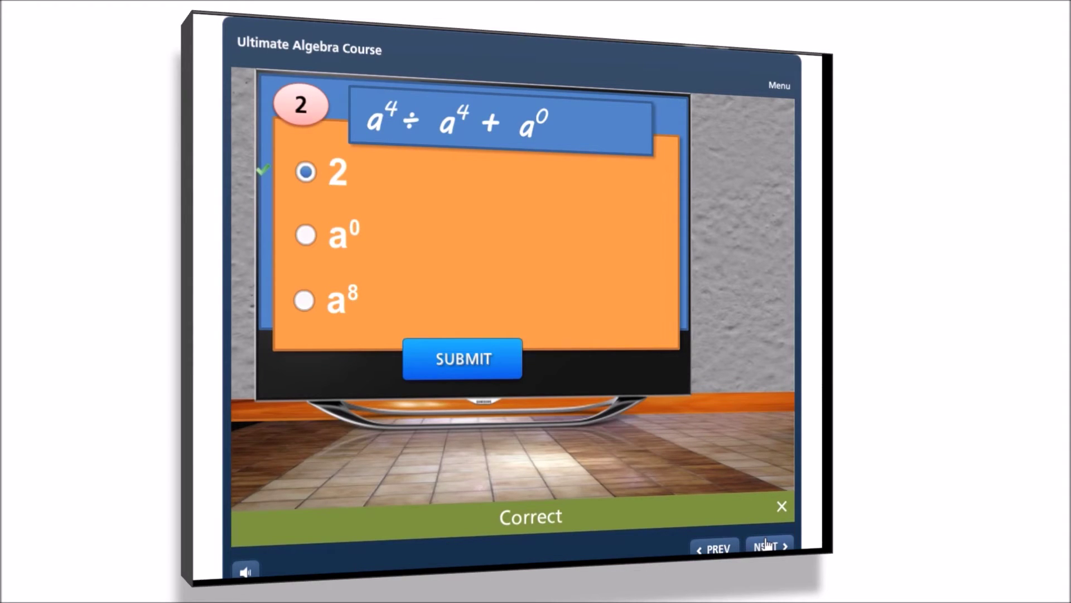
pyautogui.click(766, 544)
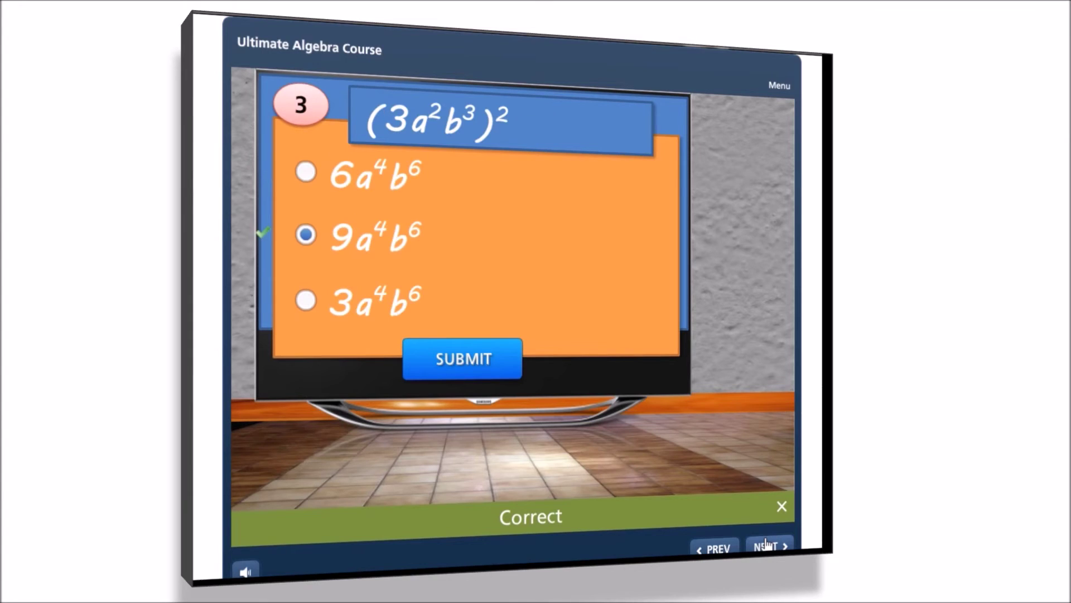
pyautogui.click(766, 546)
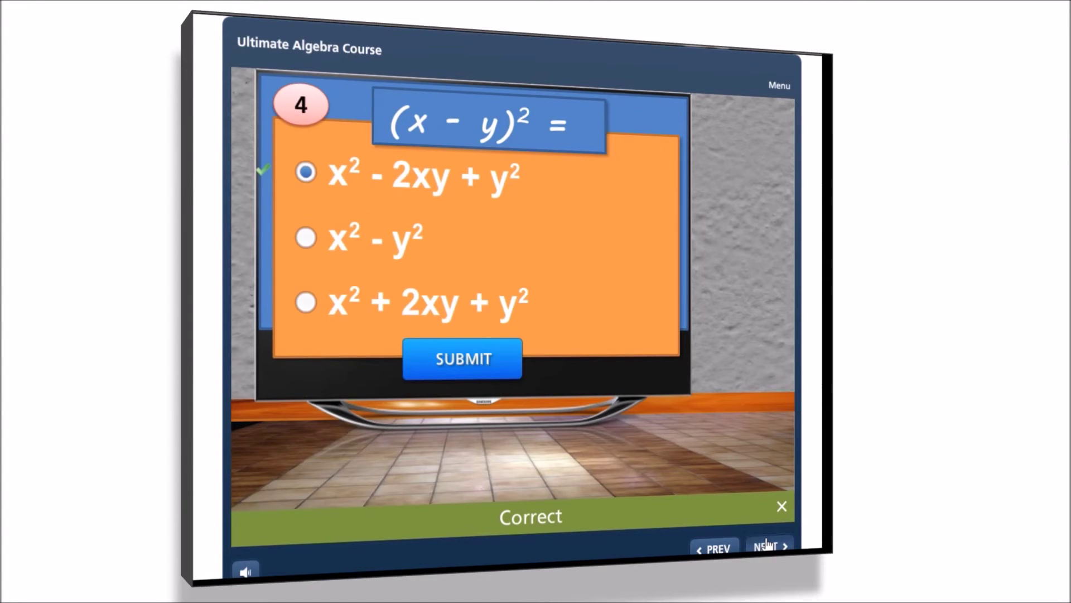
pyautogui.click(767, 545)
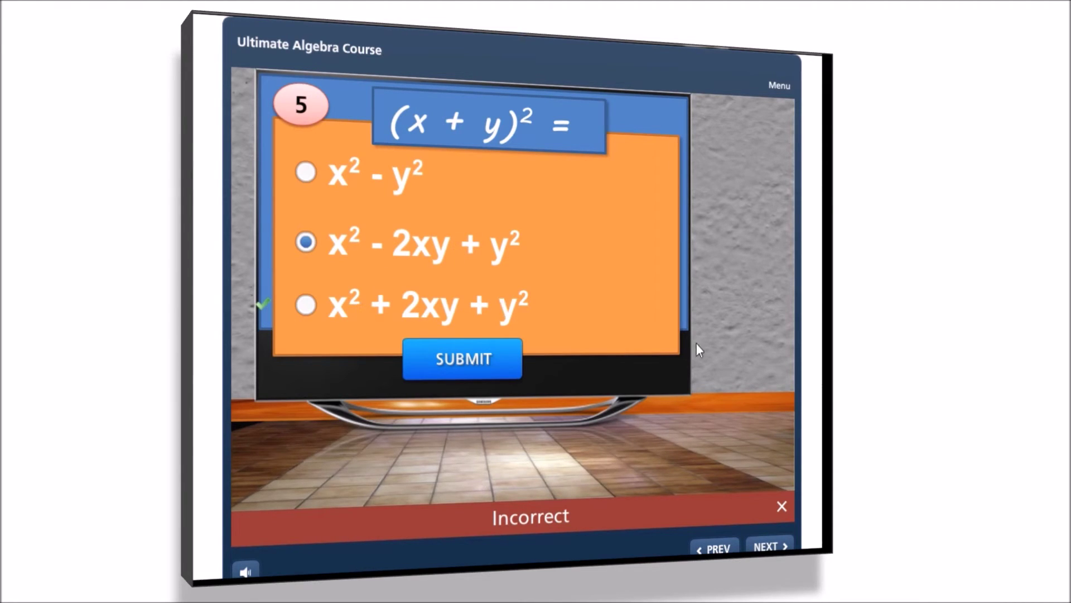
pyautogui.click(766, 544)
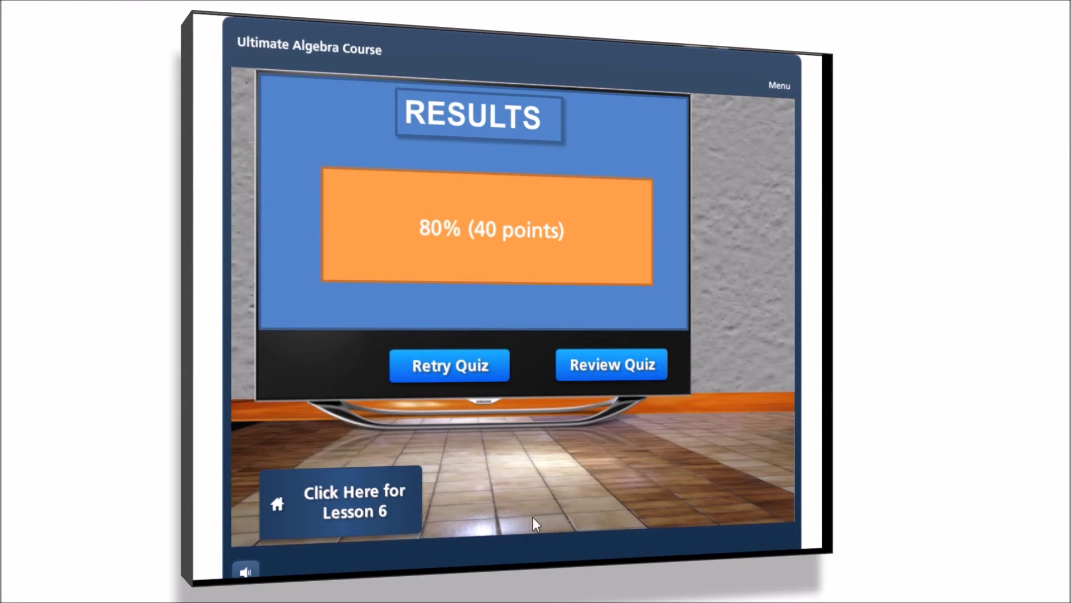
pyautogui.click(299, 501)
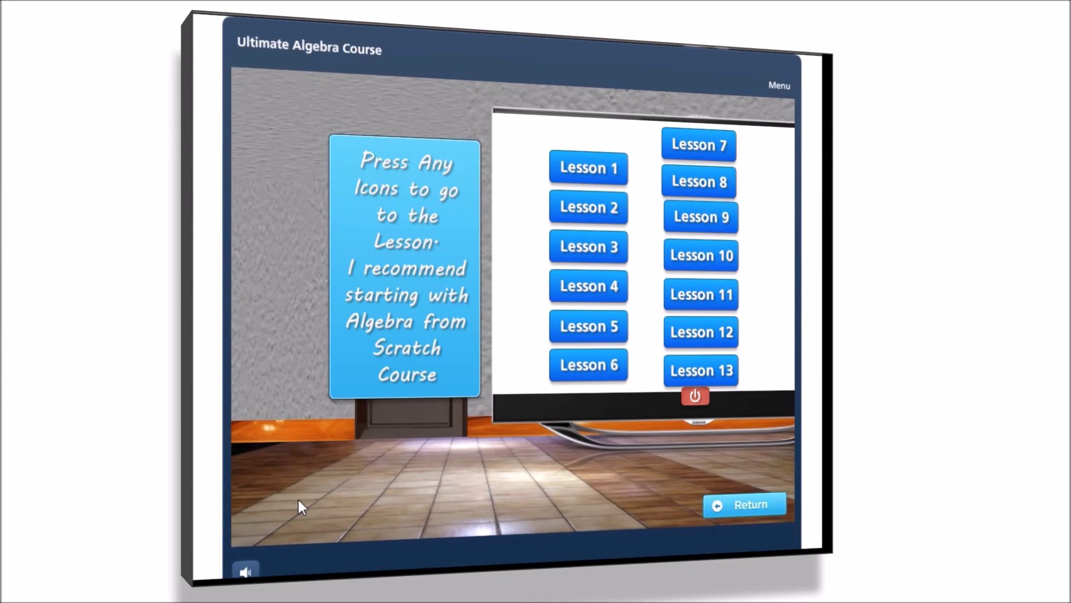
# Open Lesson 11, play its Part 1 video, then close the video popup
pyautogui.click(697, 297)
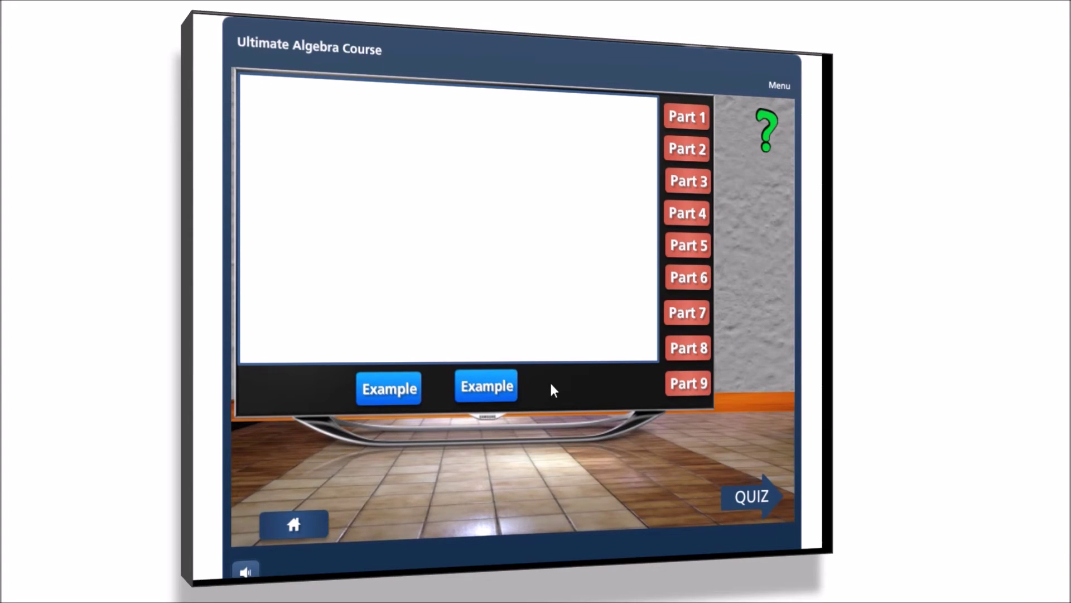
pyautogui.click(684, 116)
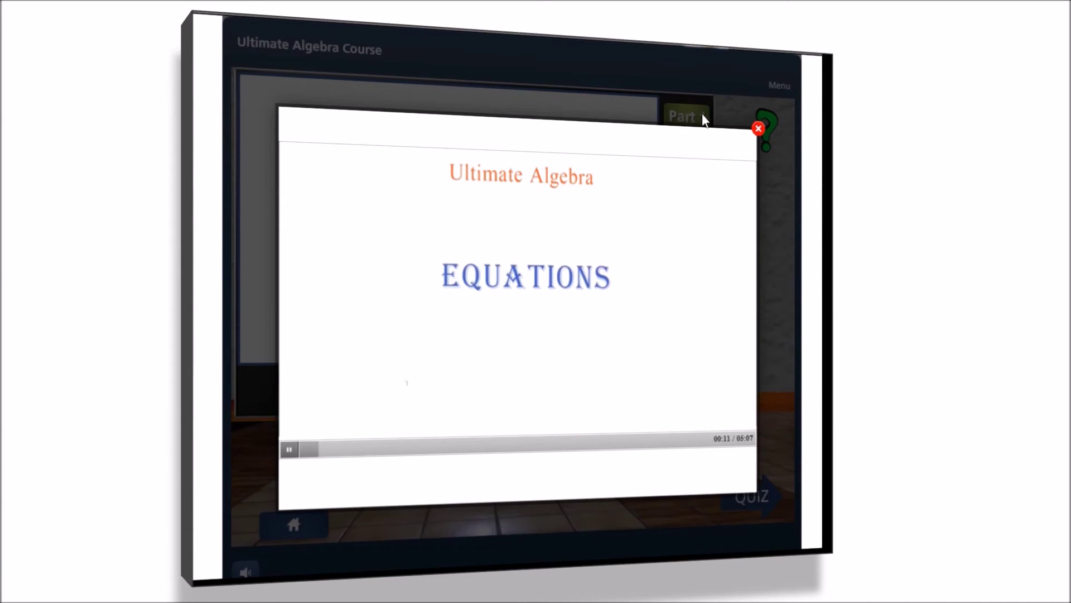
pyautogui.click(757, 129)
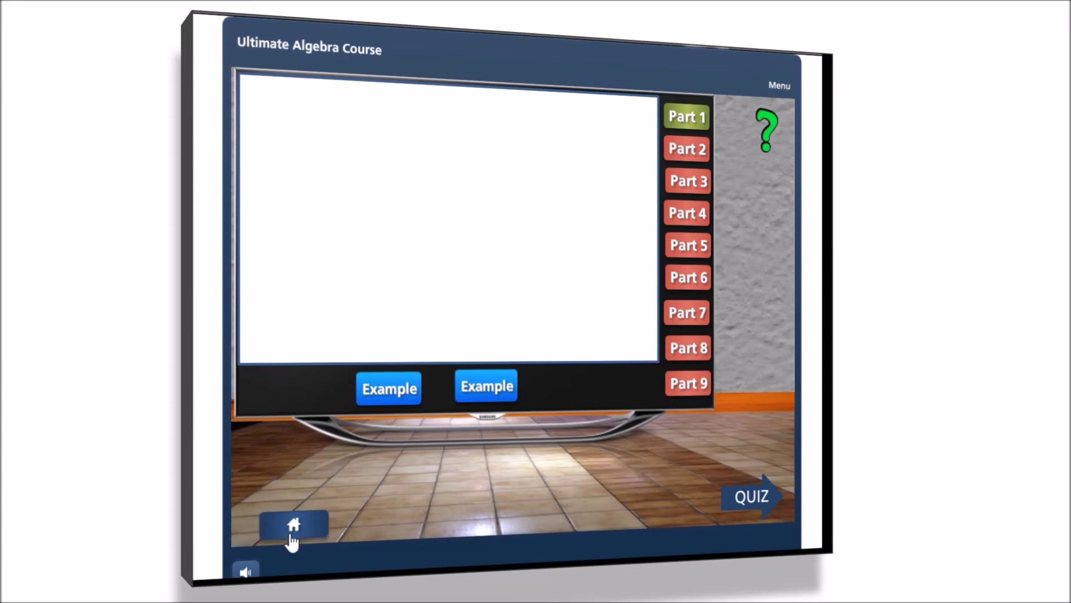
# Start Lesson 4 Multiplication from the Menu, then bring up the Ask a Question page
pyautogui.click(781, 89)
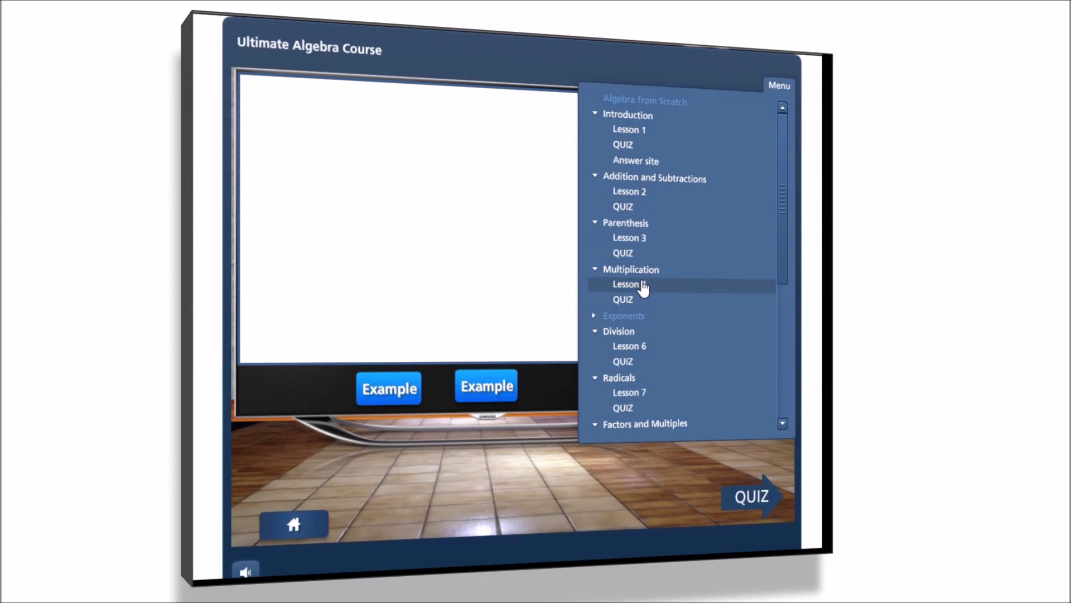
pyautogui.click(643, 286)
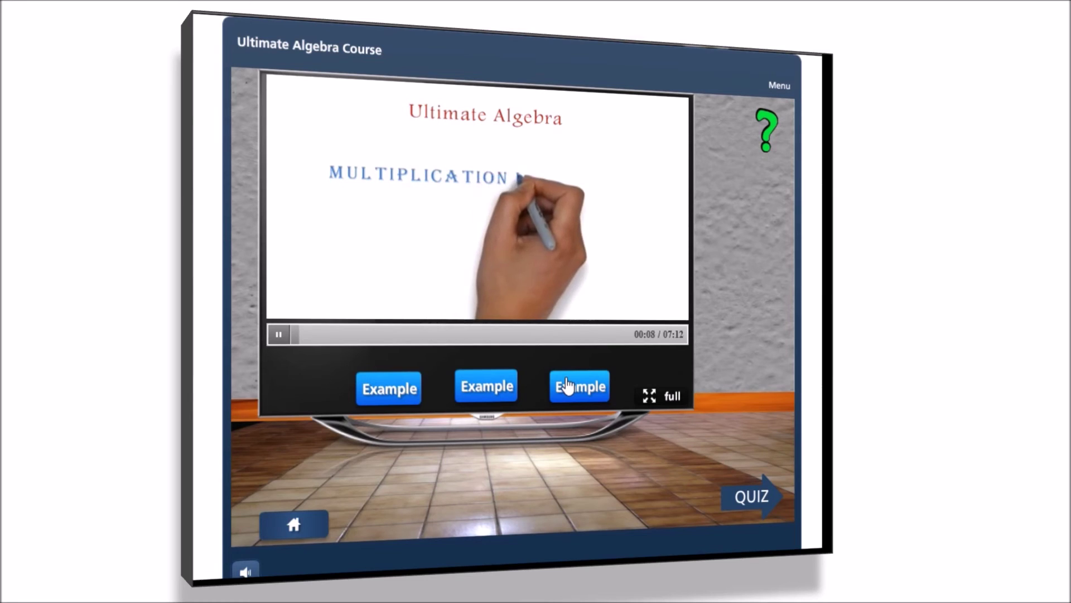
pyautogui.click(766, 121)
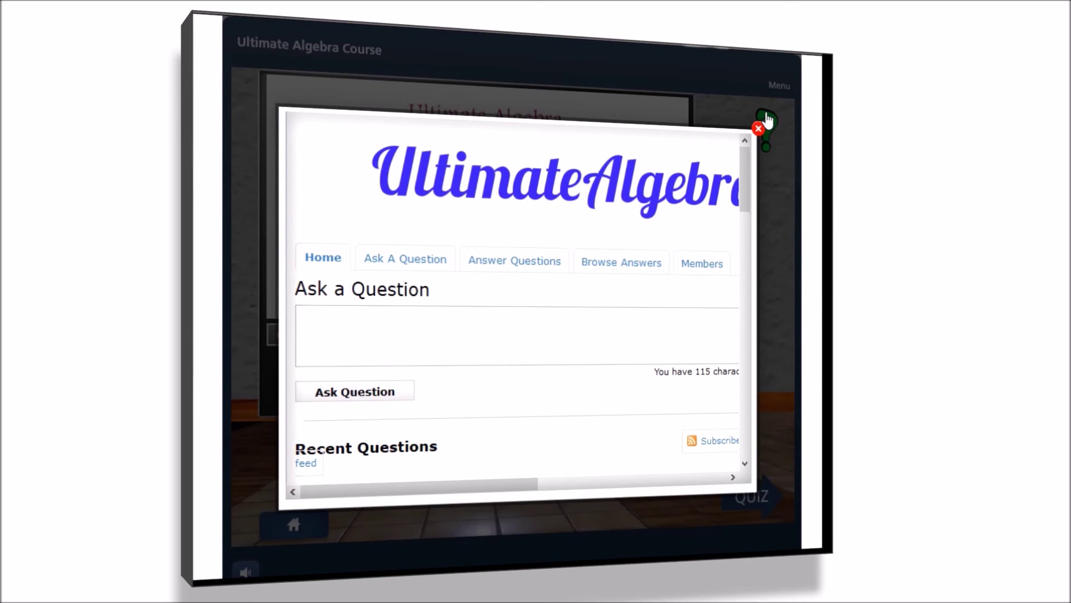
# Enter the question '4x + 3 = 9' in the help site's Ask a Question box
pyautogui.click(309, 323)
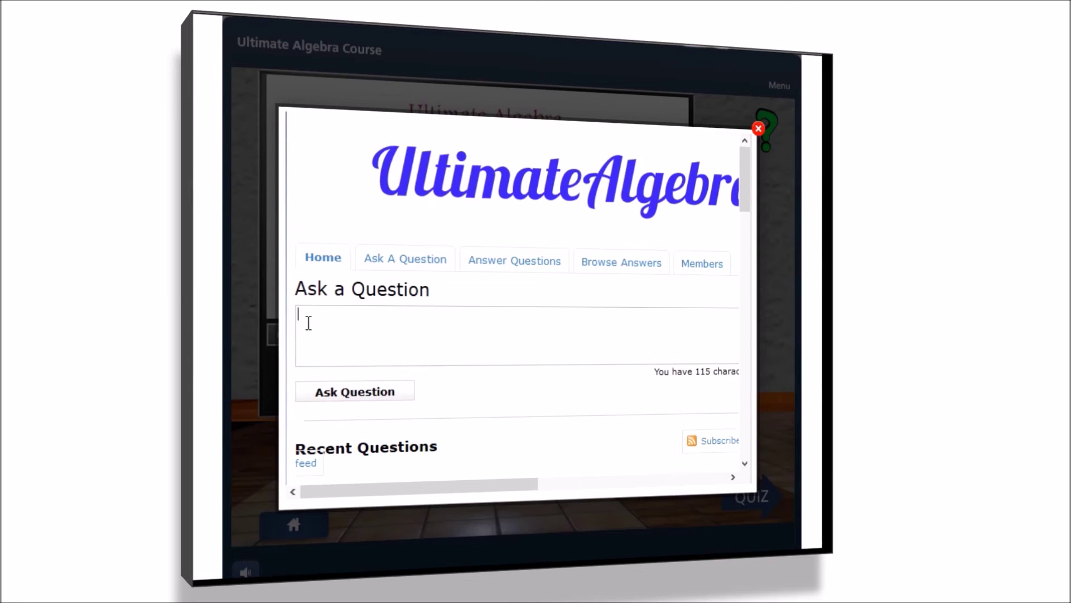
pyautogui.write('4x ')
pyautogui.write('+ ')
pyautogui.write('3 = ')
pyautogui.write('9')
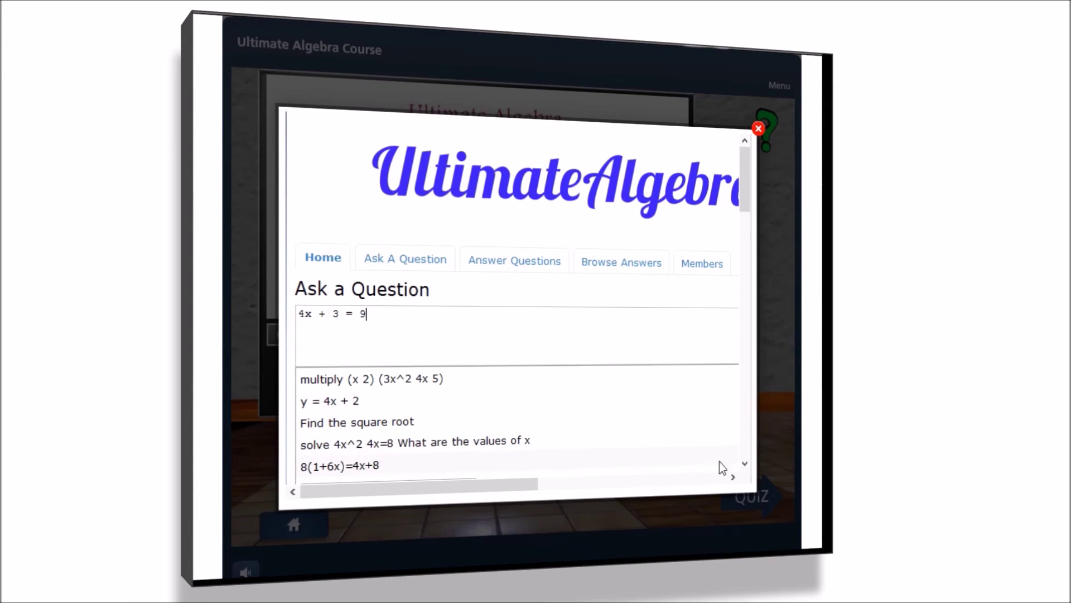
pyautogui.click(745, 463)
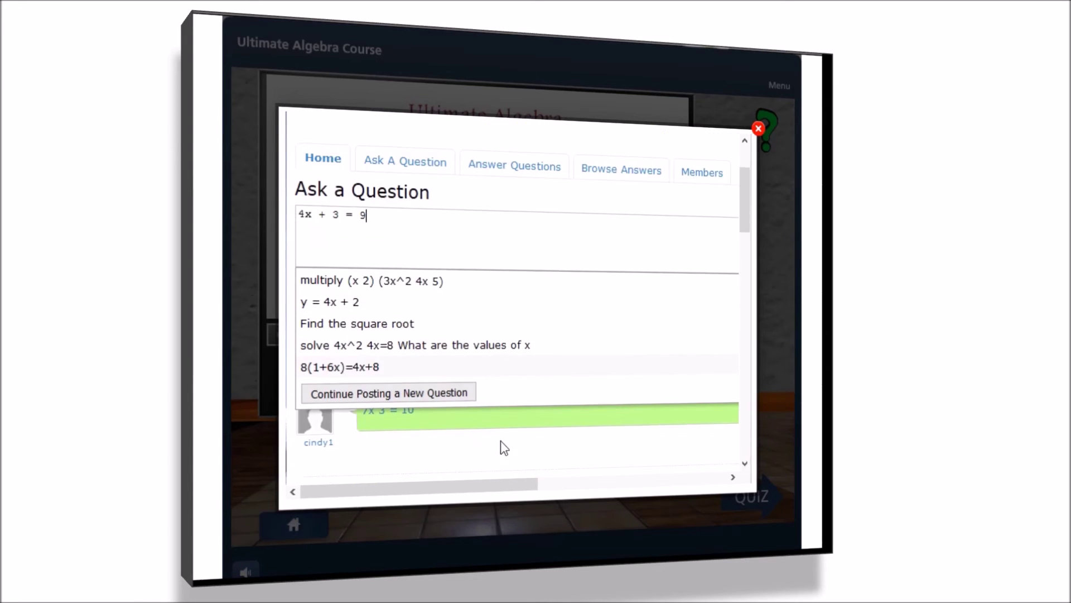
# Continue posting the new question and add the detail 'How do I figure the correct answer?'
pyautogui.click(420, 390)
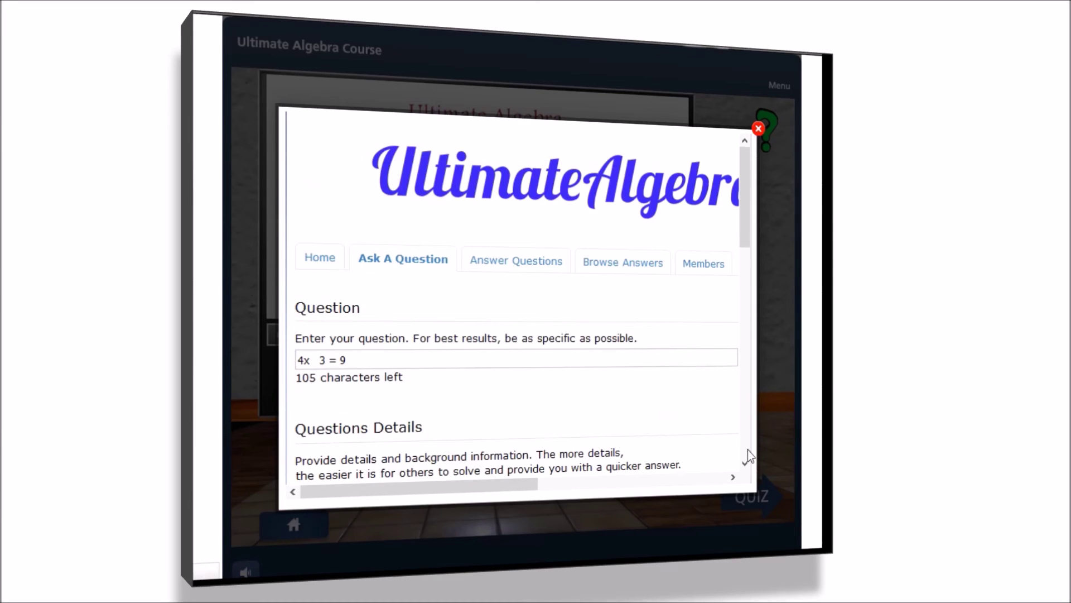
pyautogui.click(748, 465)
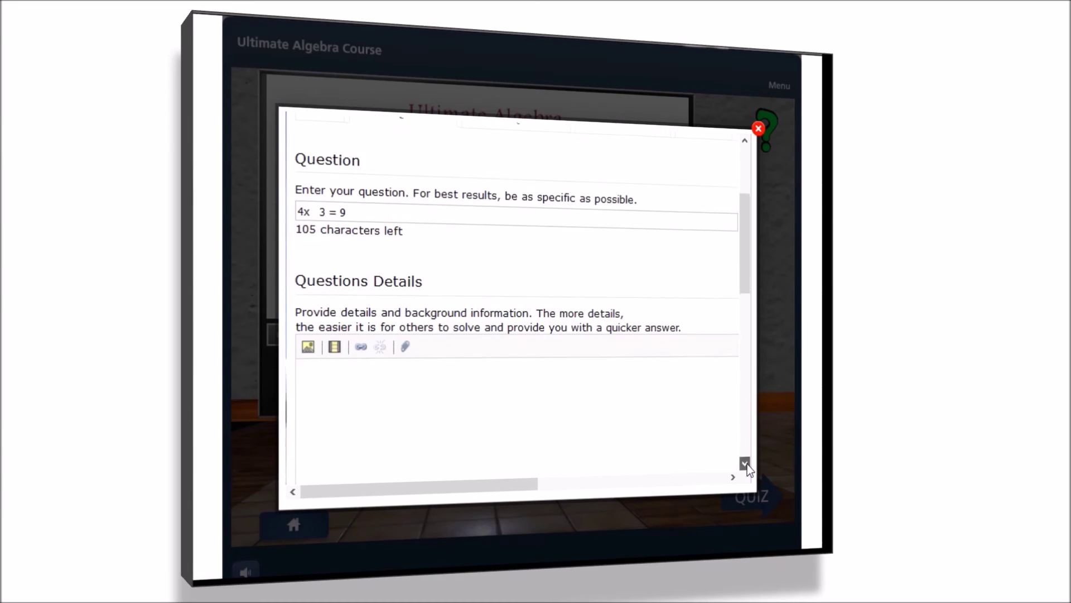
pyautogui.click(746, 464)
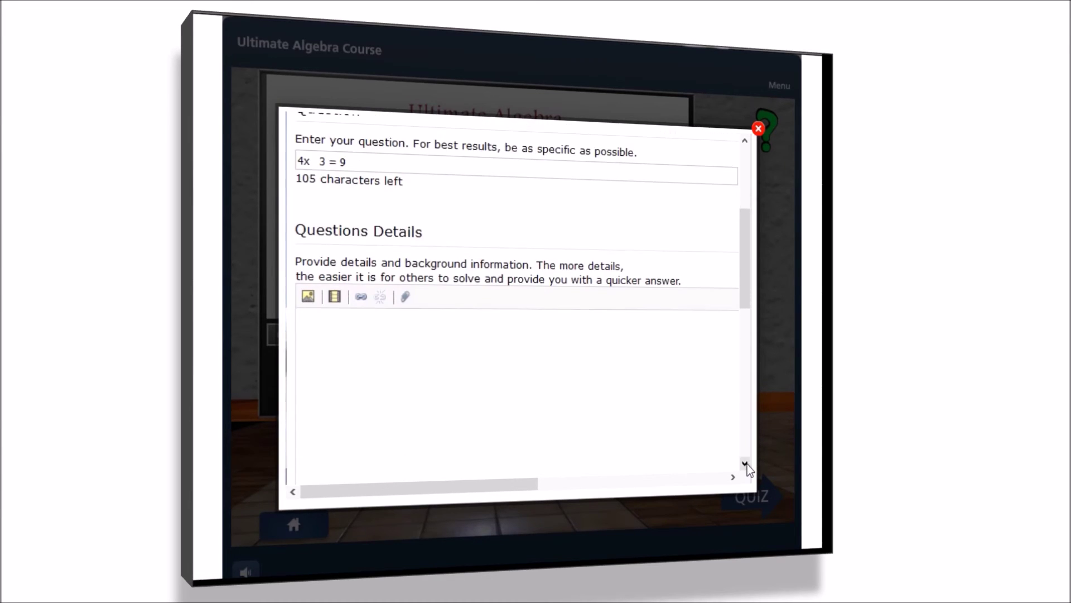
pyautogui.click(331, 330)
pyautogui.write('How do I f')
pyautogui.write('igure the correc')
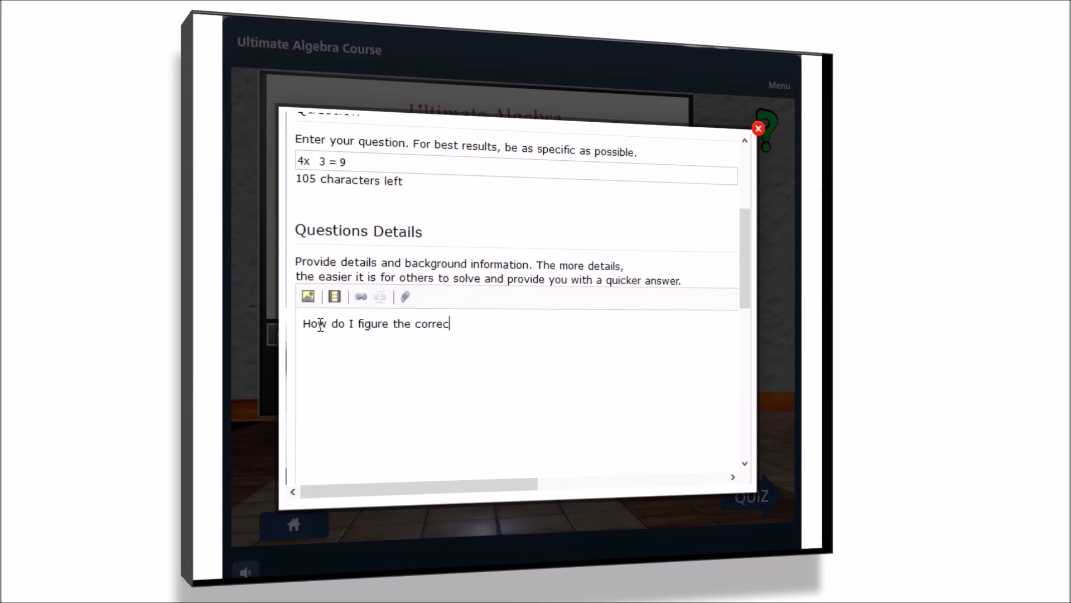
pyautogui.write('t answer?')
pyautogui.scroll(-2, 742, 468)
pyautogui.scroll(-2, 742, 469)
pyautogui.scroll(-2, 742, 469)
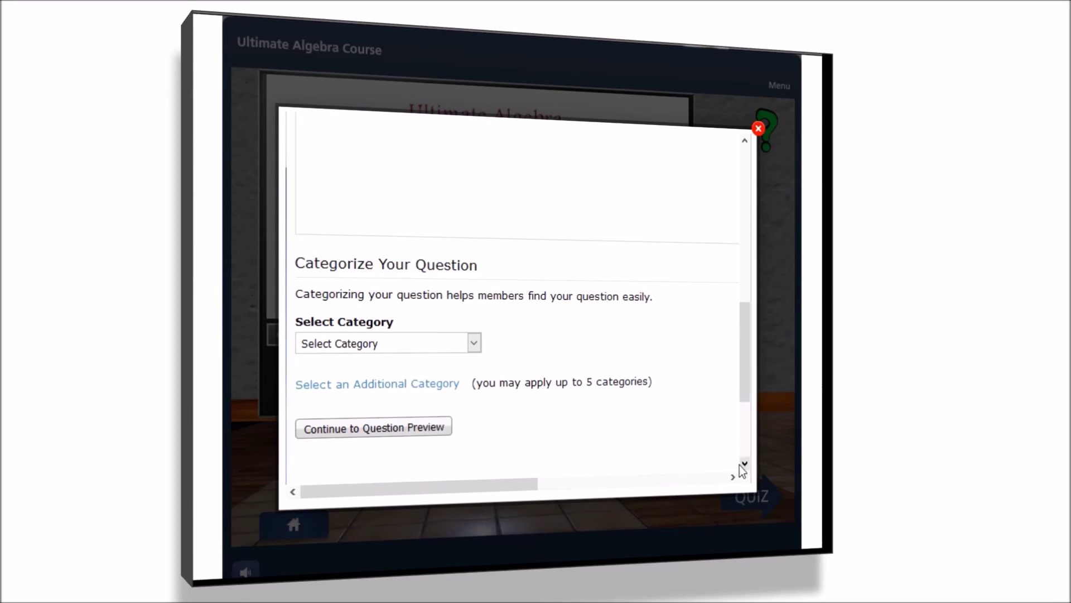
# Choose the ALGEBRA 1 category for the 4x 3 = 9 question and preview it
pyautogui.click(474, 343)
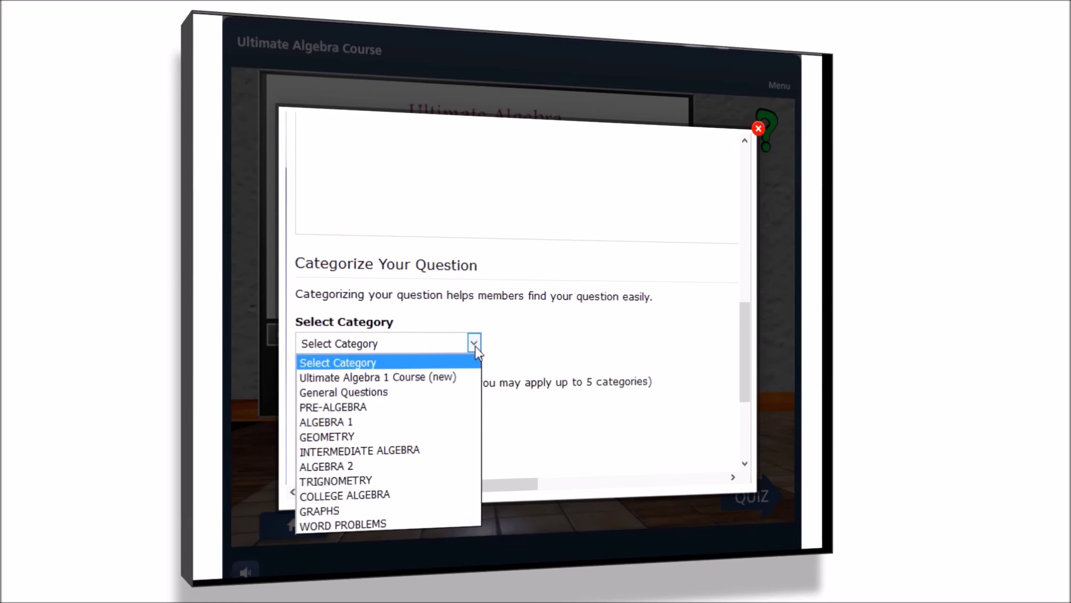
pyautogui.click(384, 419)
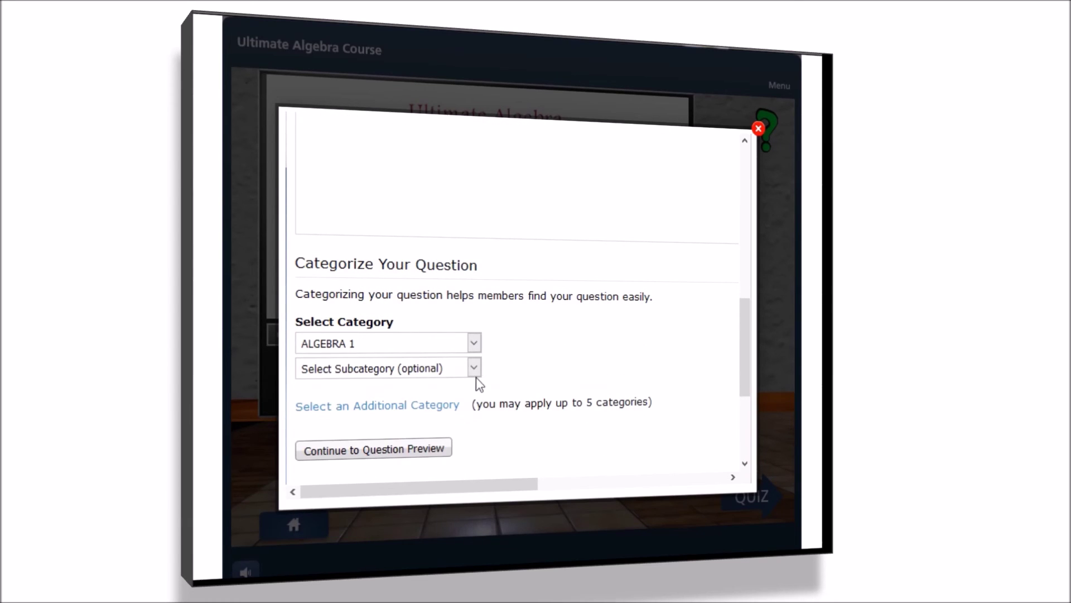
pyautogui.click(743, 462)
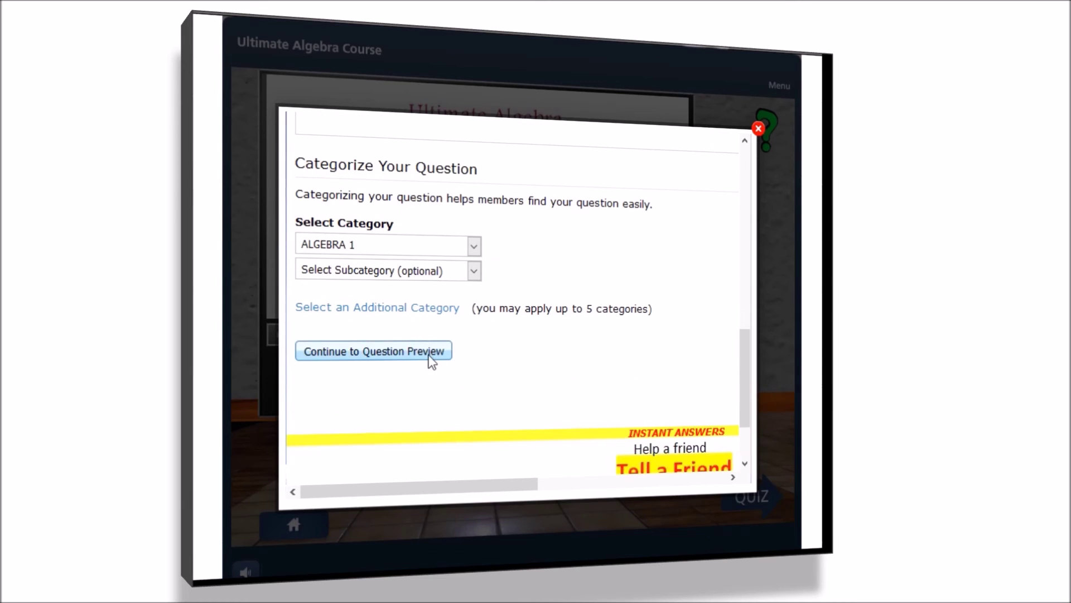
pyautogui.click(431, 351)
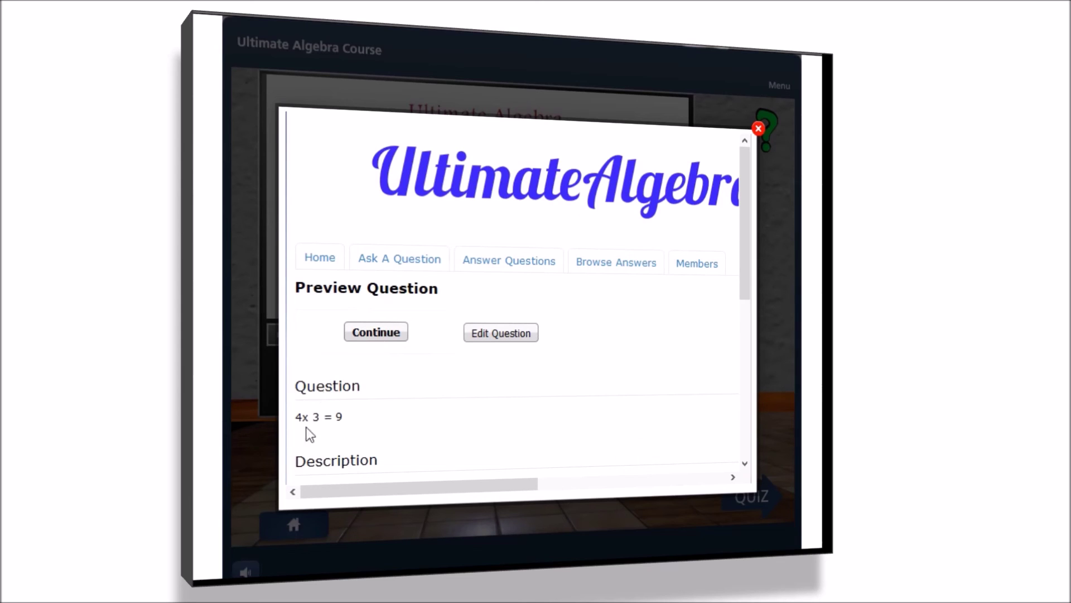
# Log in with the existing account's suggested username to submit the question, then close the help site
pyautogui.click(376, 332)
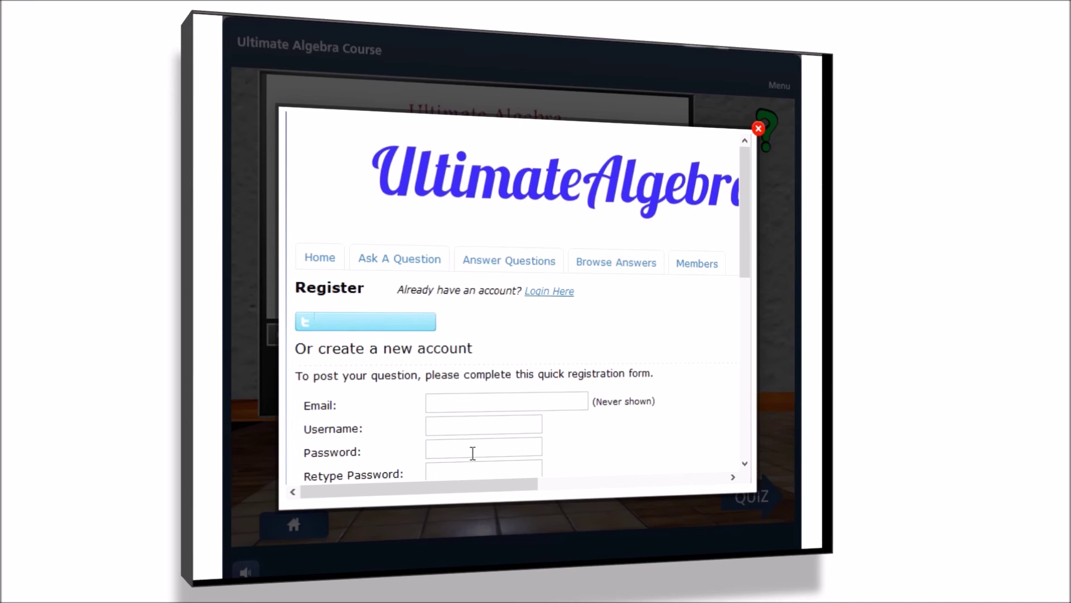
pyautogui.click(543, 292)
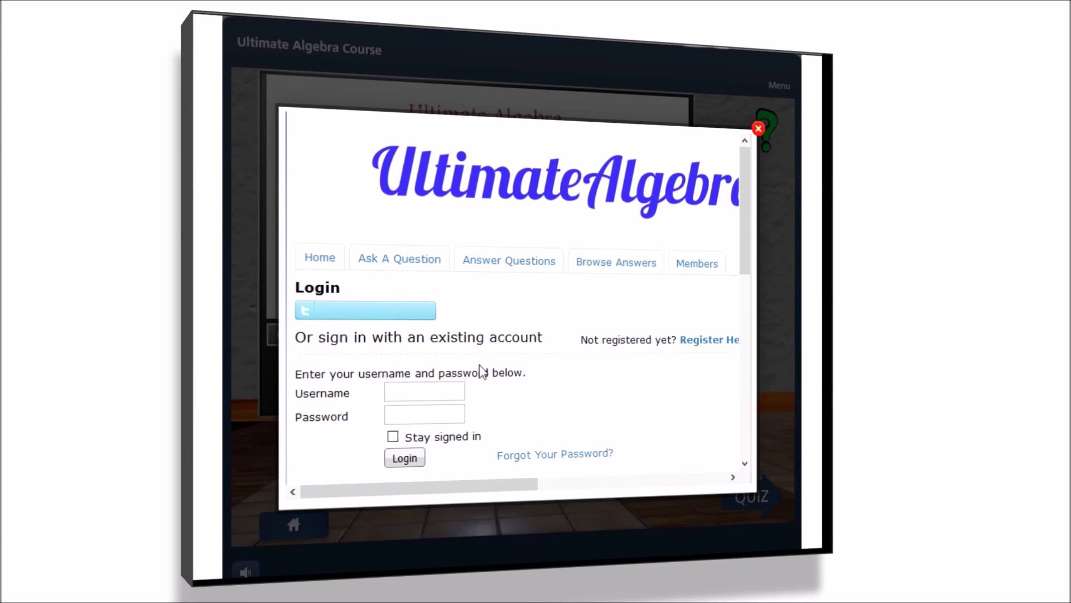
pyautogui.write('ci')
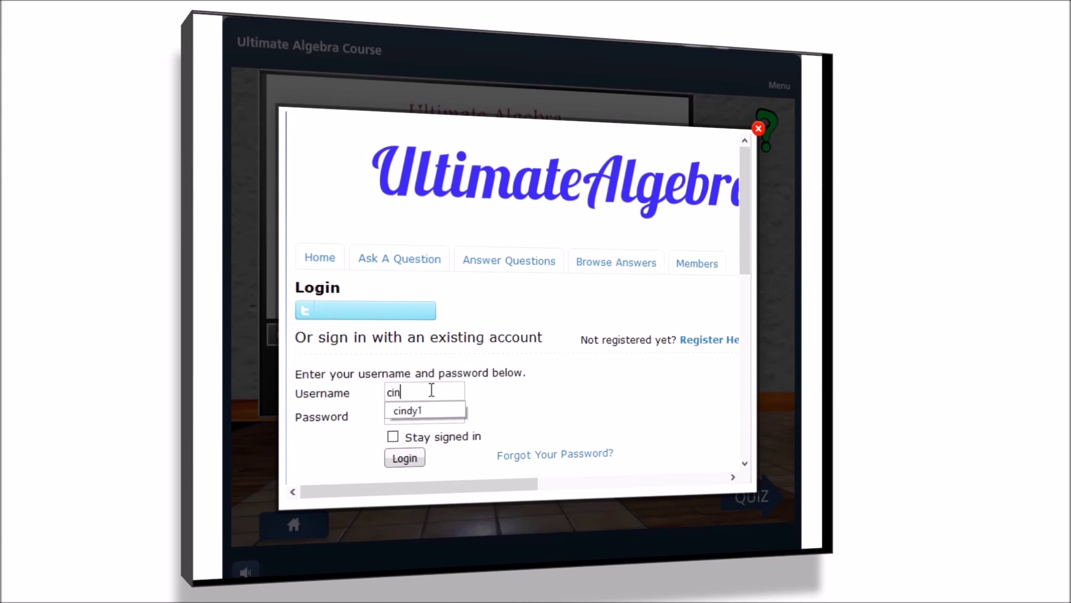
pyautogui.write('n')
pyautogui.click(415, 413)
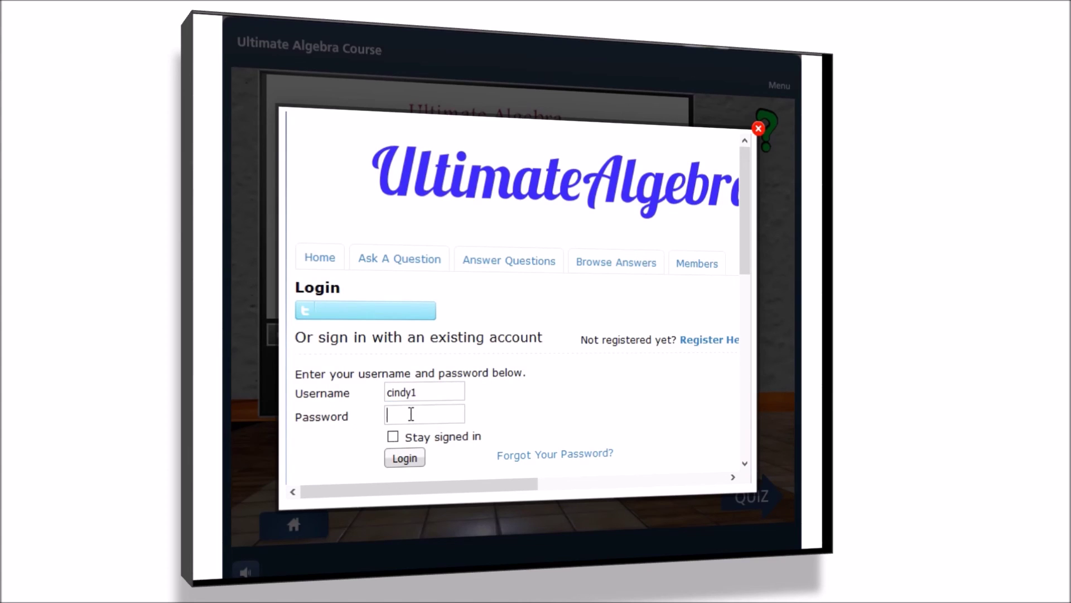
pyautogui.write('•••••')
pyautogui.write('•')
pyautogui.click(406, 458)
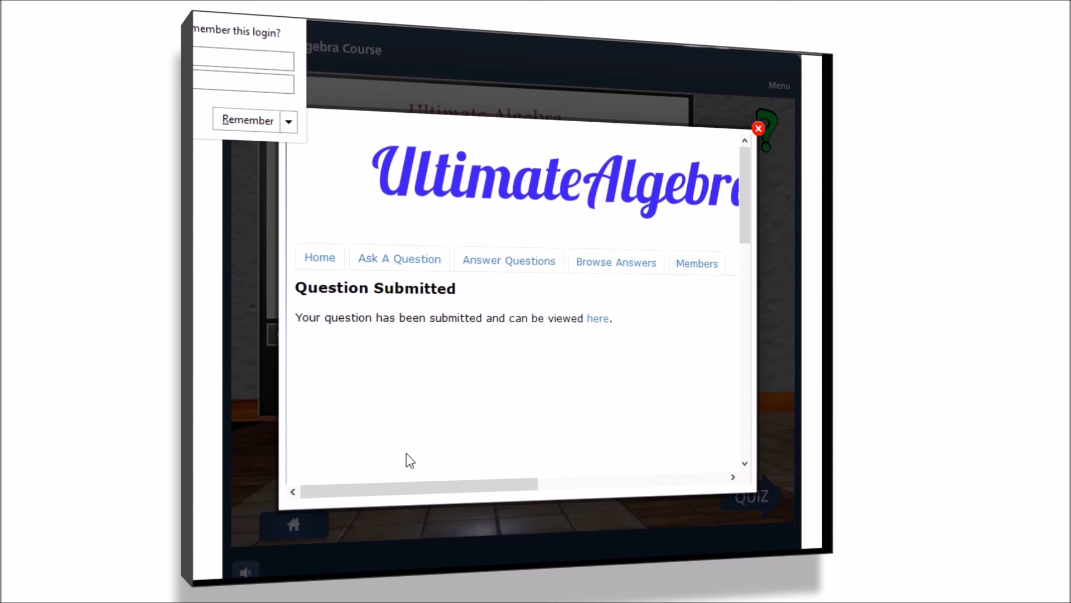
pyautogui.click(759, 129)
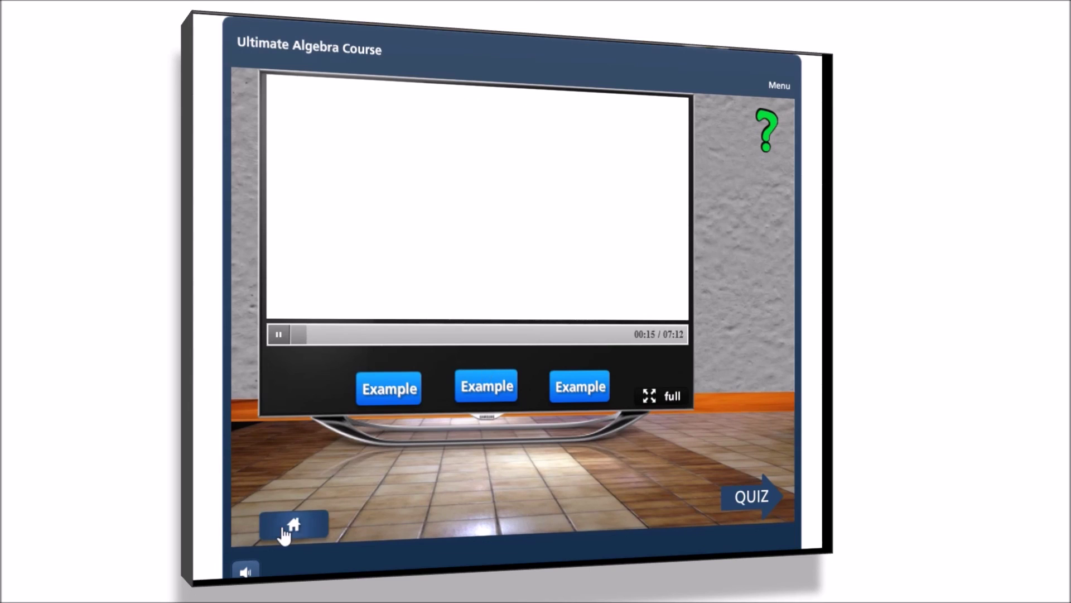
# Pause the Multiplication in Algebra video and return to the Lessons 1–13 menu
pyautogui.click(284, 527)
pyautogui.click(284, 531)
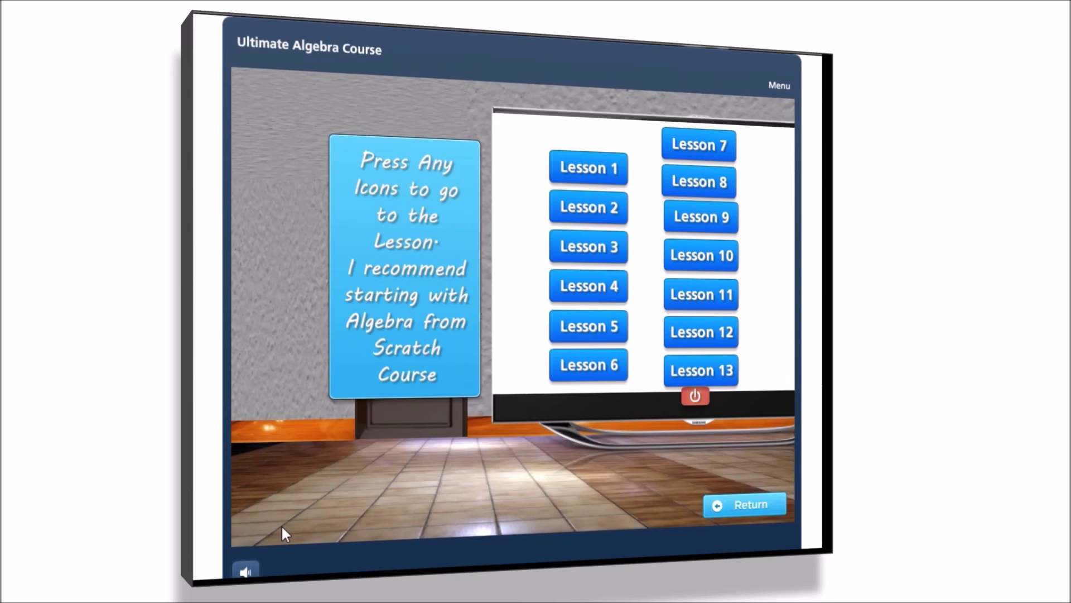